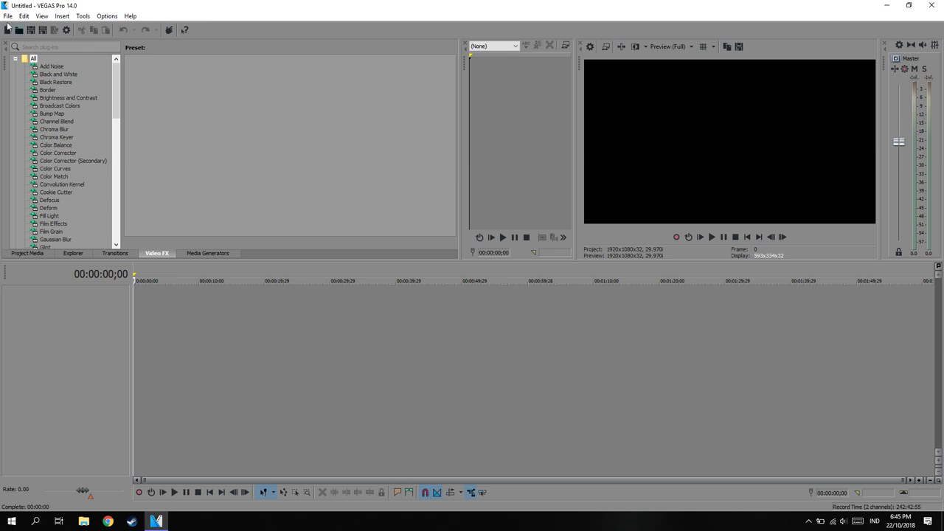
left_click(22, 36)
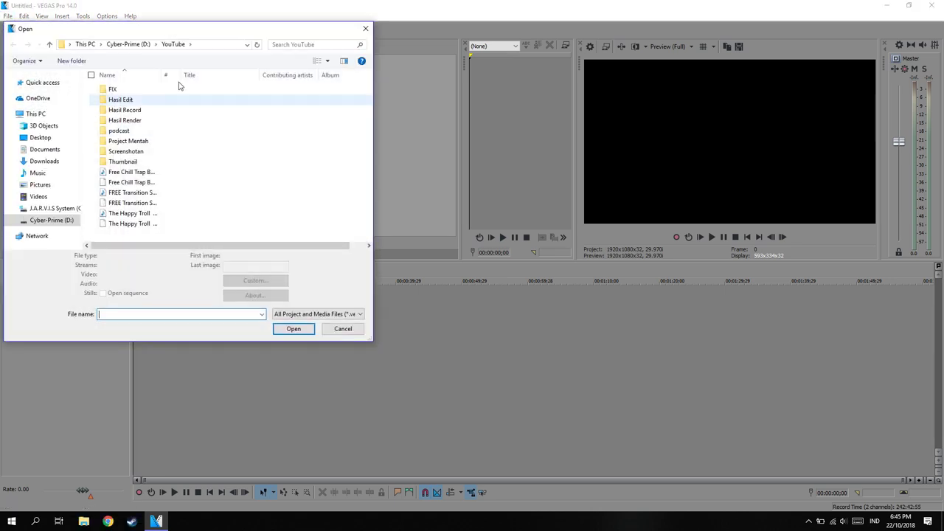
left_click(139, 112)
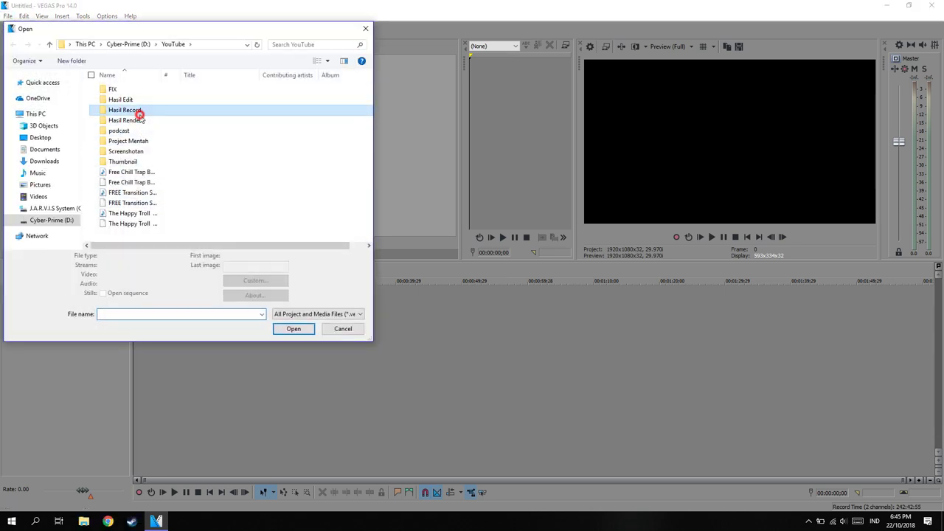
double_click(139, 112)
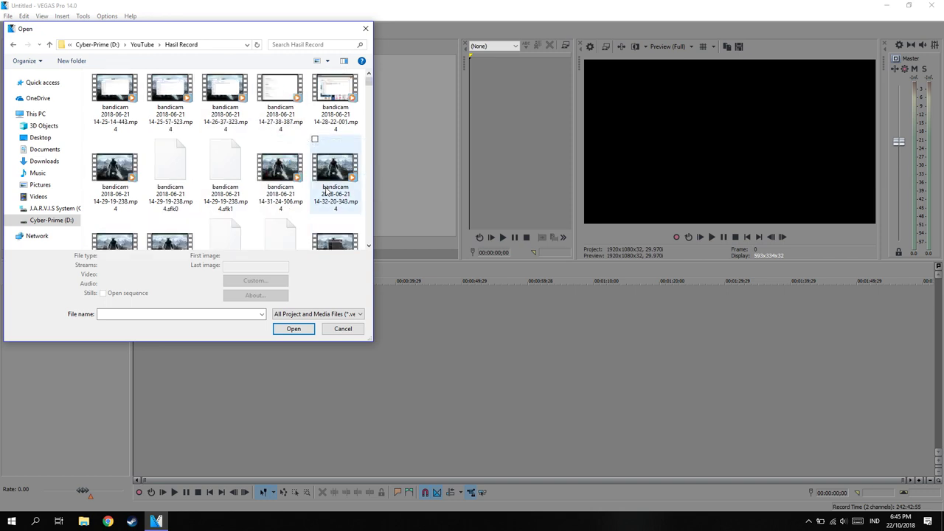
left_click(285, 127)
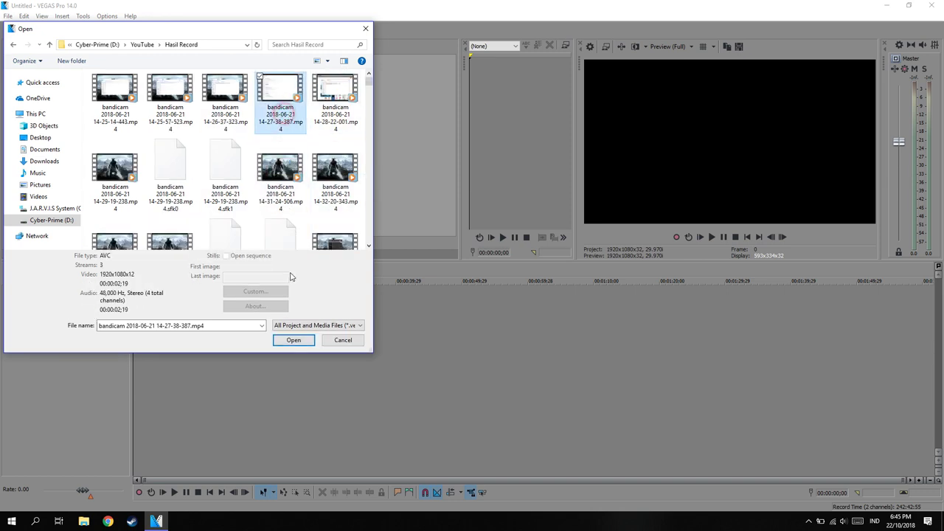
left_click(301, 331)
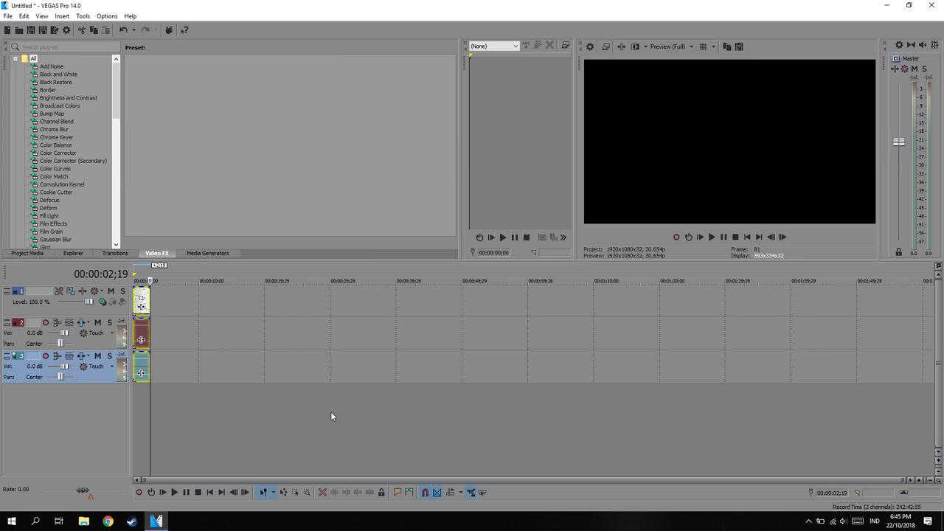
- Insert an empty video track above the imported clip and place the cursor at the start of the timeline
scroll(187, 325, "up", 5)
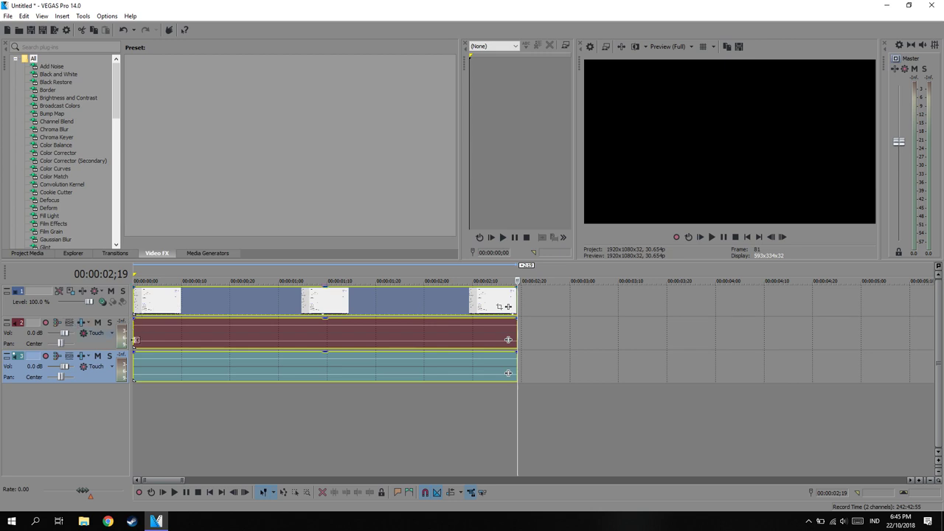
right_click(86, 312)
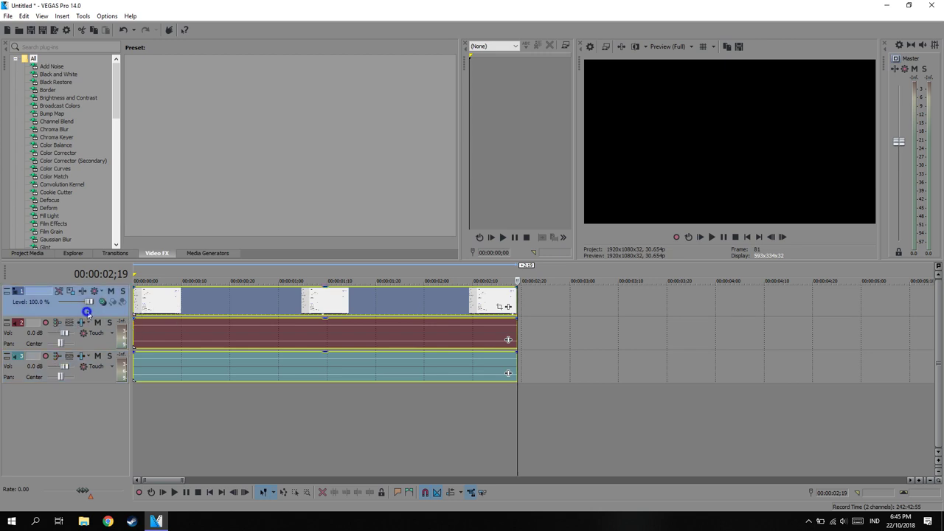
left_click(122, 333)
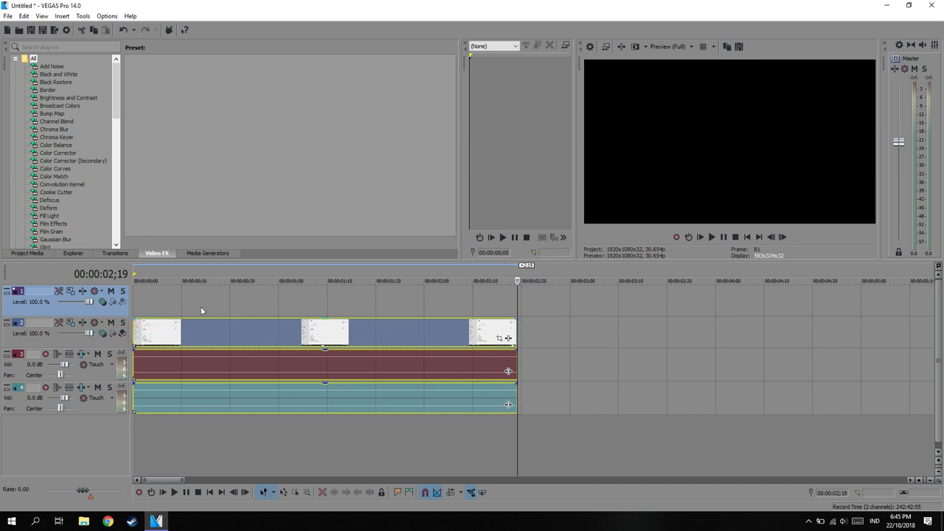
left_click(134, 300)
right_click(51, 312)
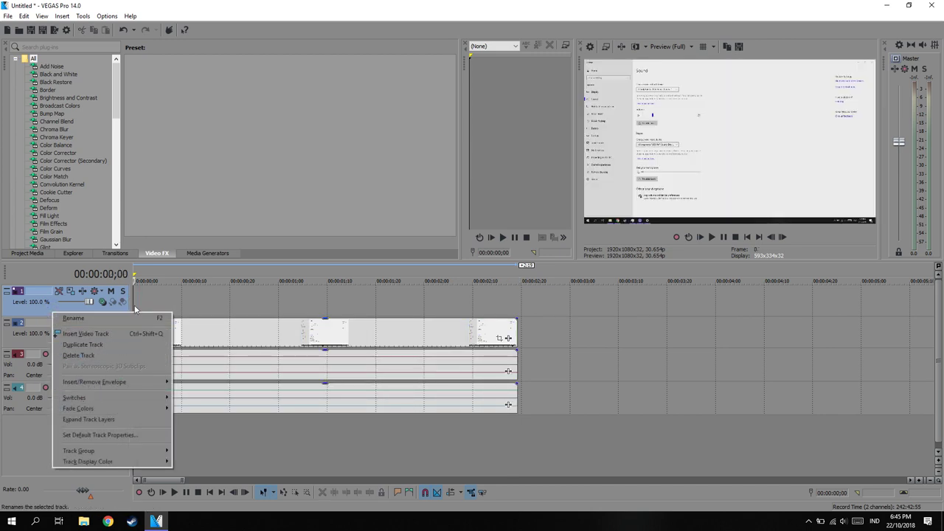
key("Escape")
- Add a (Legacy) Text event with the Default Text preset at the start of the empty video track
left_click(207, 255)
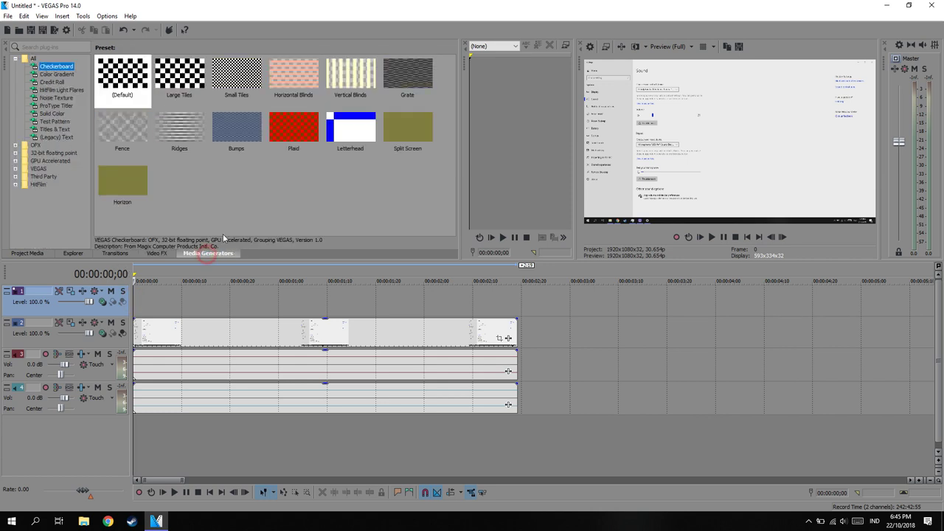
left_click(57, 137)
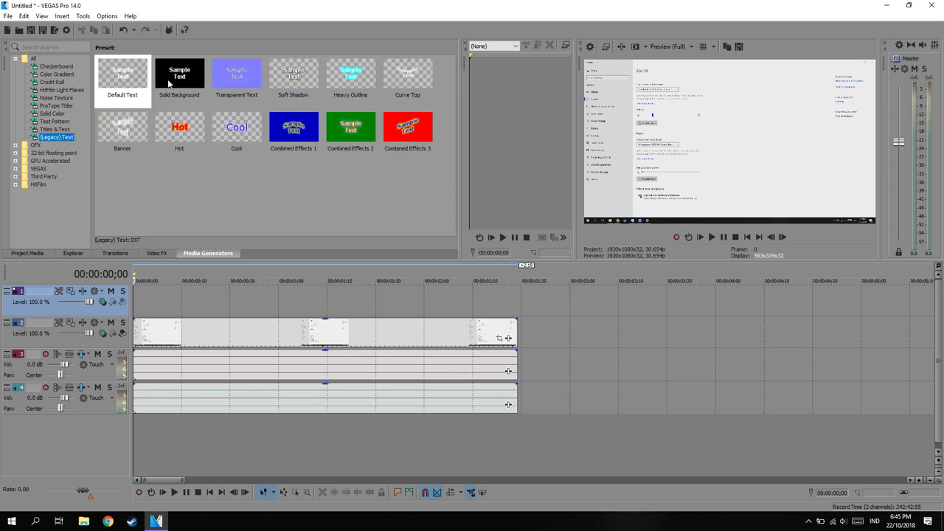
left_click_drag(124, 77, 290, 335)
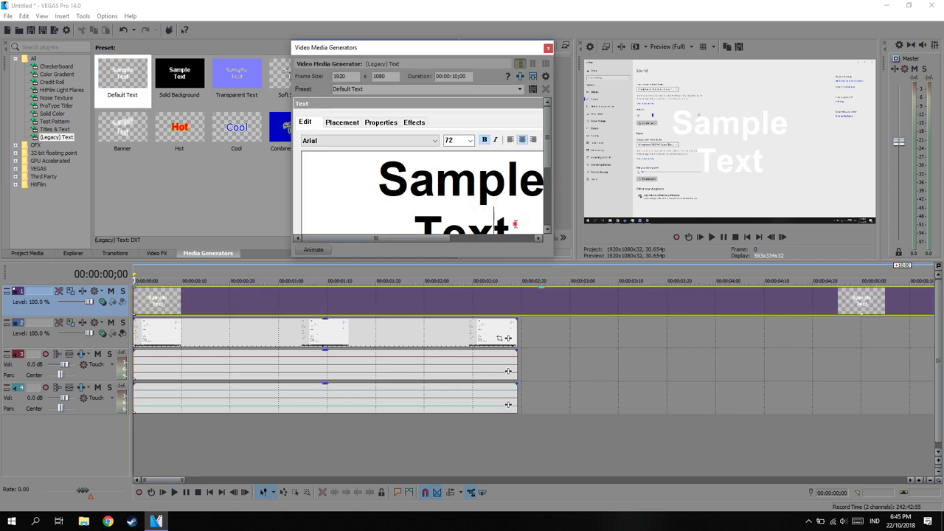
- Erase the sample text of the generated event and try to set its duration to 0:03
left_click_drag(516, 221, 317, 157)
key("BackSpace")
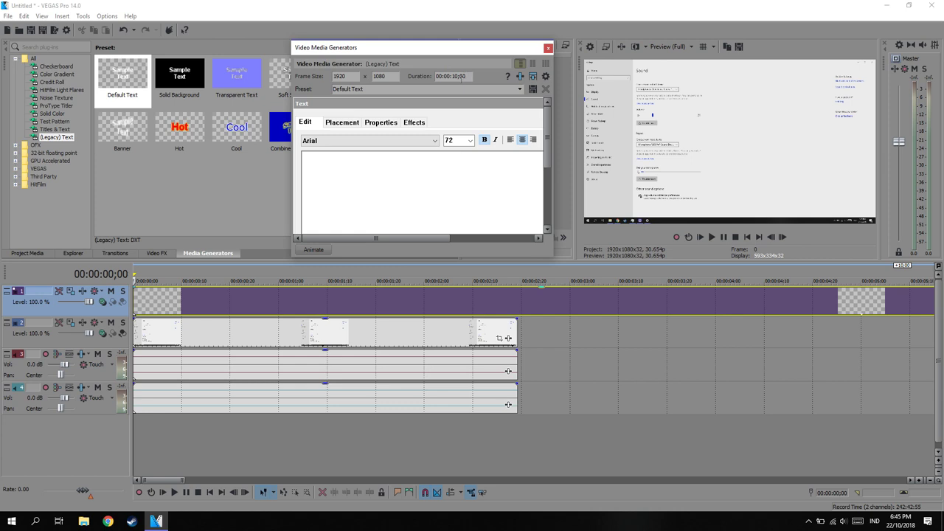
left_click(455, 76)
type("0:03")
left_click(548, 48)
- Trim the end of the empty text event to match the end of the video clip at 00:00:02;19
scroll(516, 364, "down", 4)
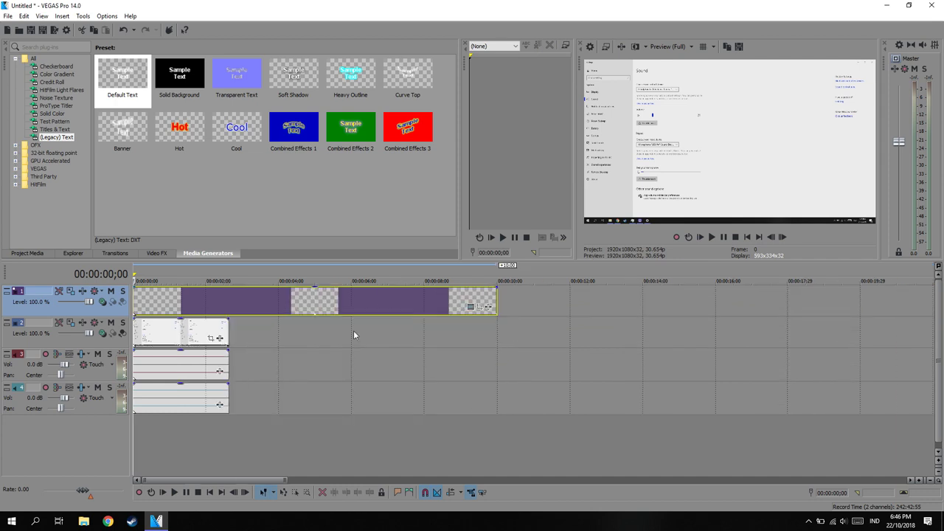
left_click(230, 310)
left_click(361, 492)
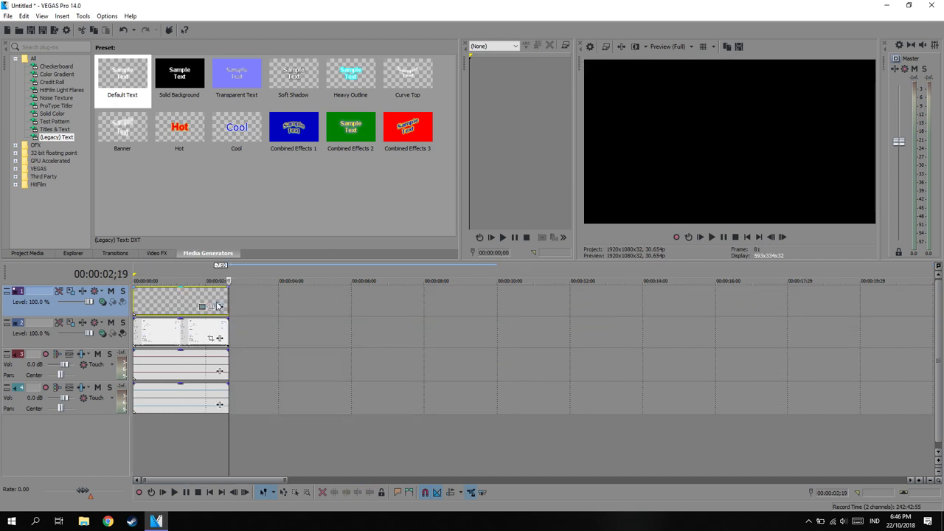
scroll(280, 343, "up", 4)
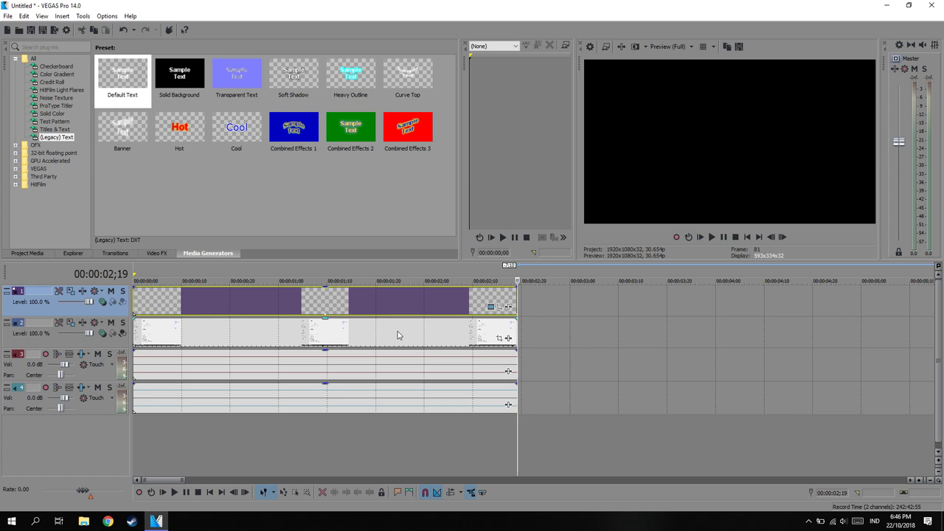
right_click(432, 301)
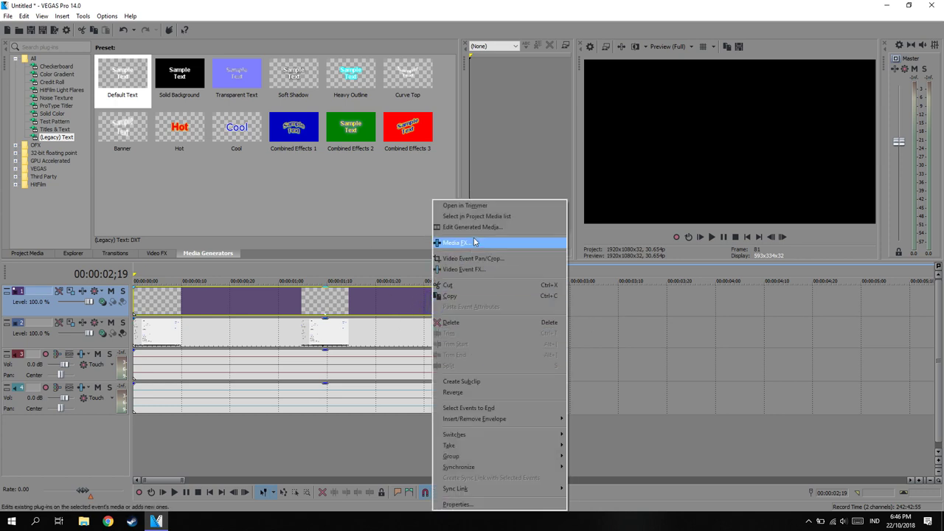
left_click(419, 309)
left_click(507, 308)
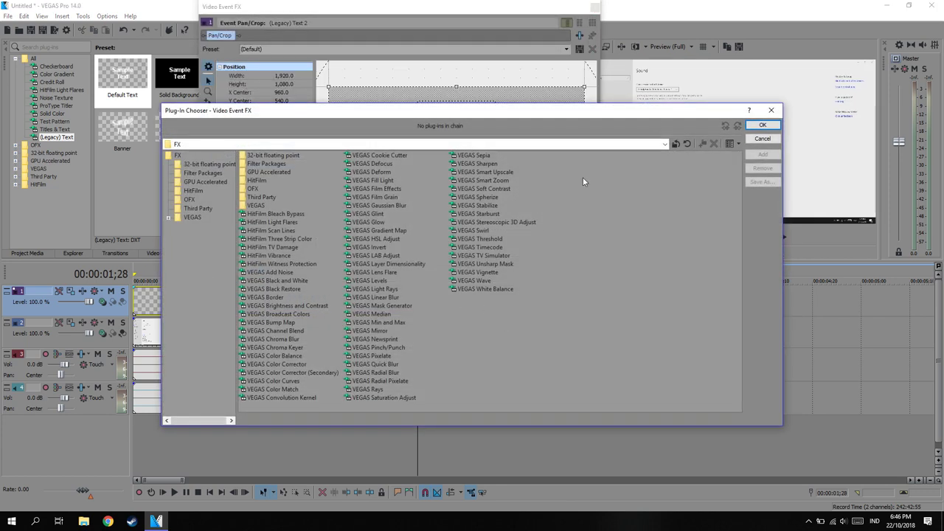
left_click(772, 109)
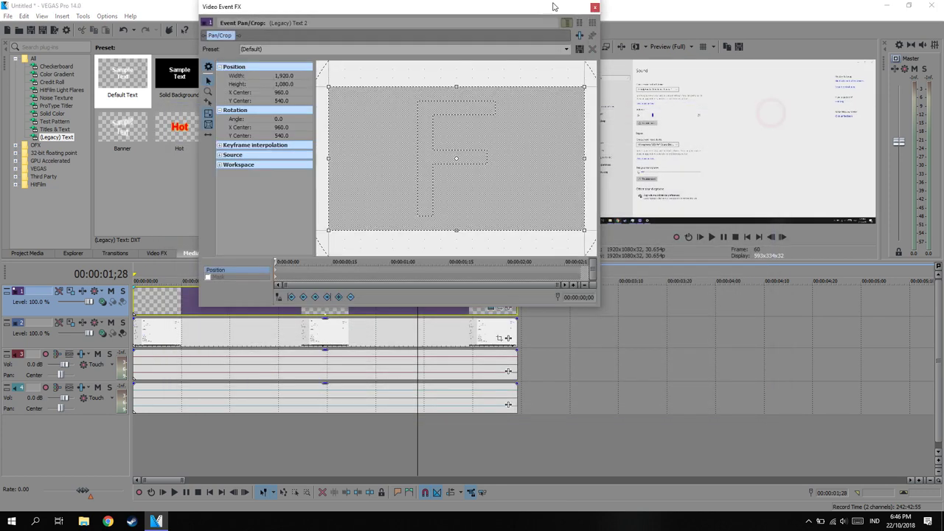
left_click(595, 8)
- Apply the VEGAS Timecode plug-in to the text event as Media FX, keeping the default preset
right_click(456, 300)
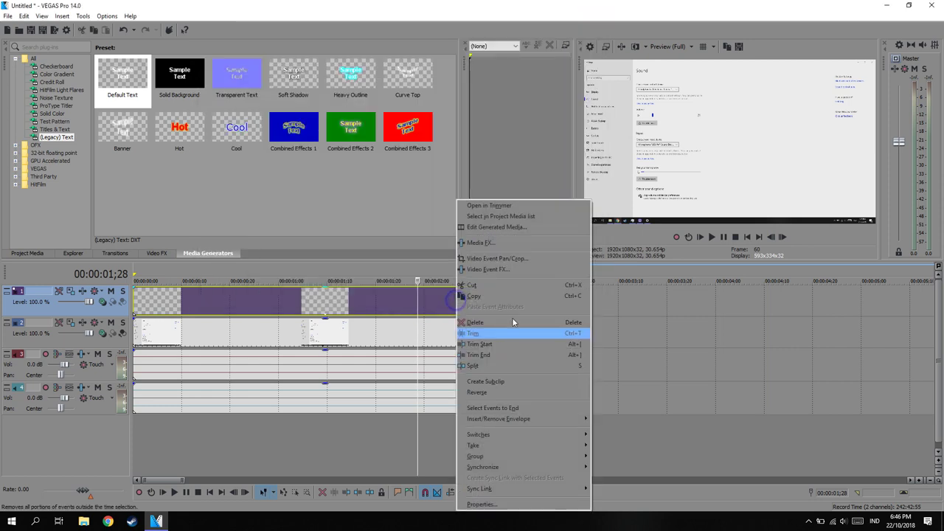
left_click(486, 243)
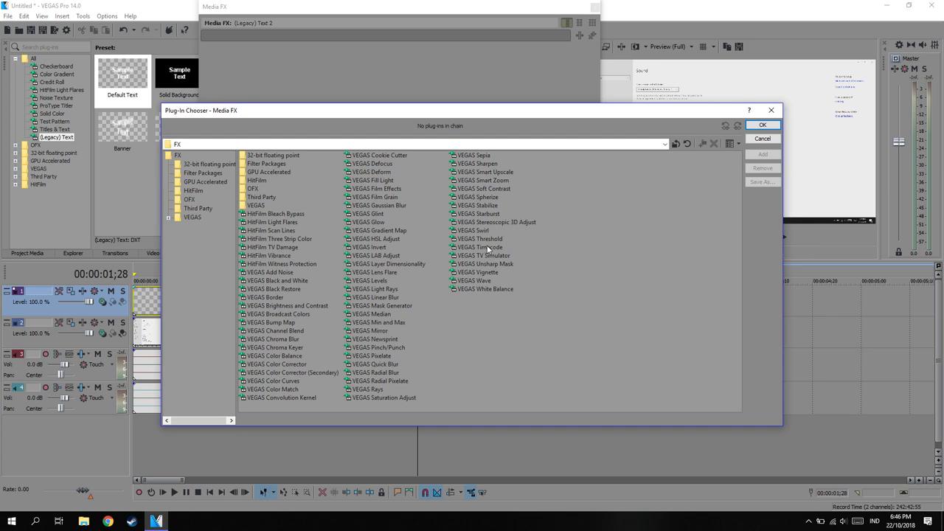
left_click(488, 251)
left_click(762, 154)
left_click(763, 126)
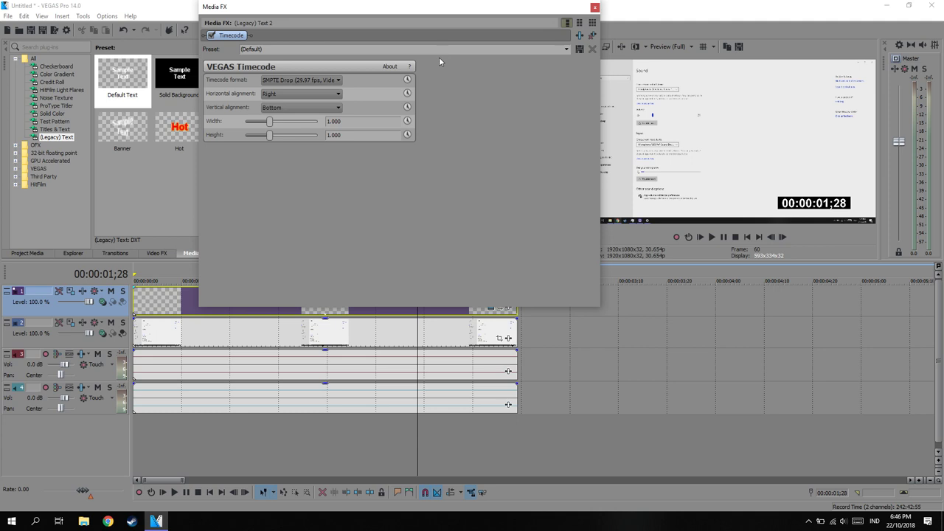
left_click(595, 7)
- Play the project from the start to check the timecode counter over the video
left_click(700, 237)
left_click(723, 237)
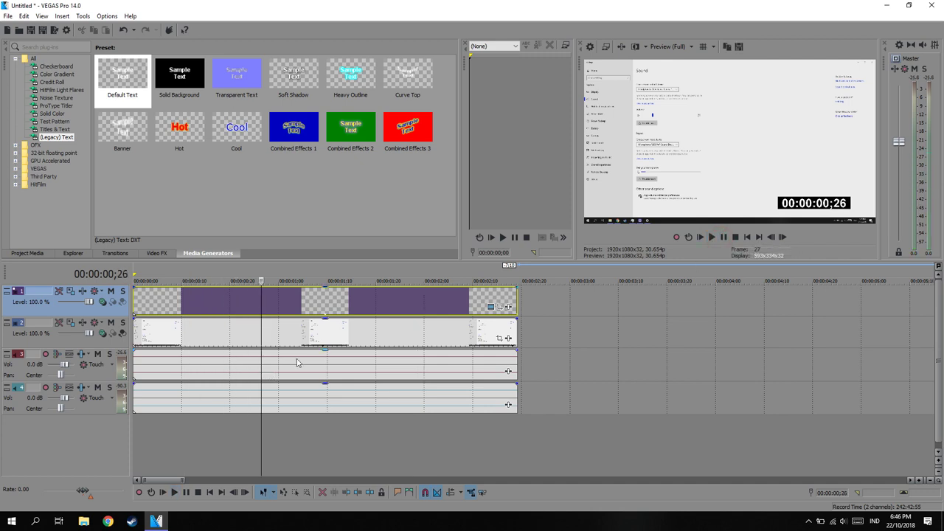
left_click(325, 352)
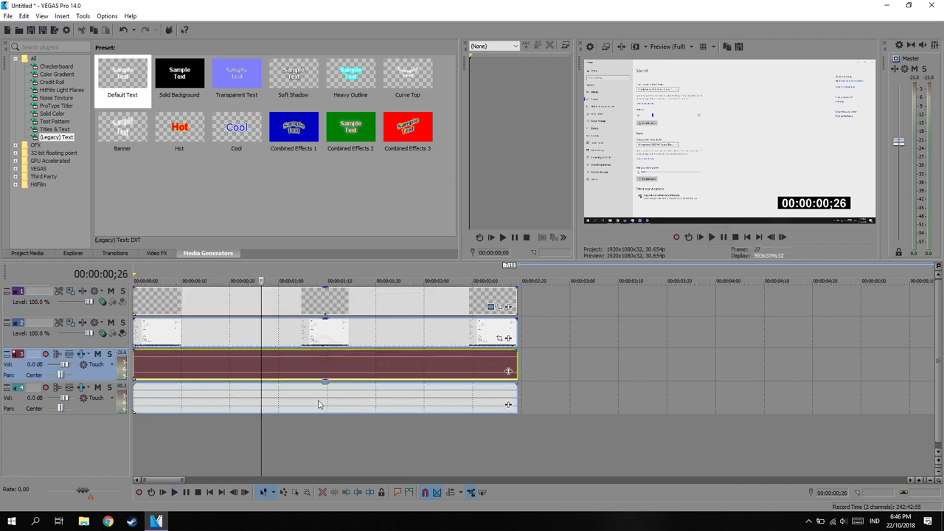
left_click_drag(324, 382, 342, 443)
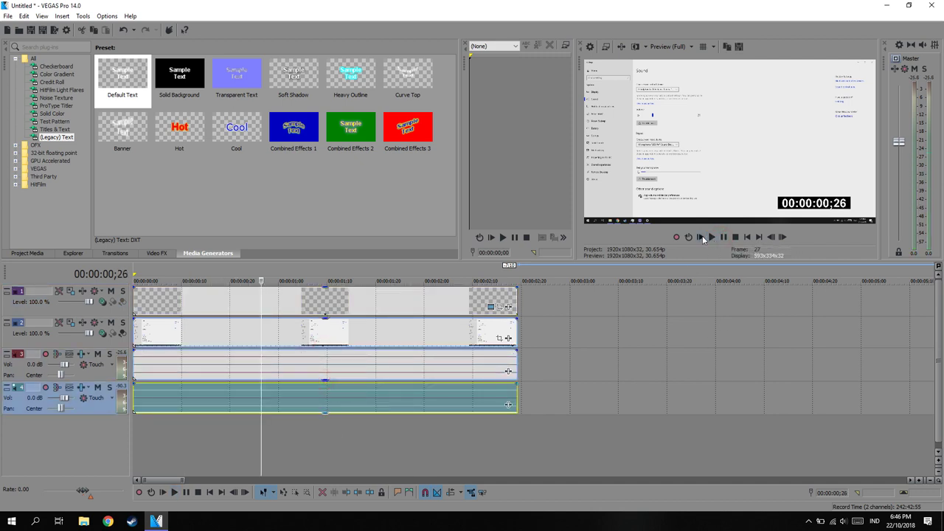
left_click(700, 236)
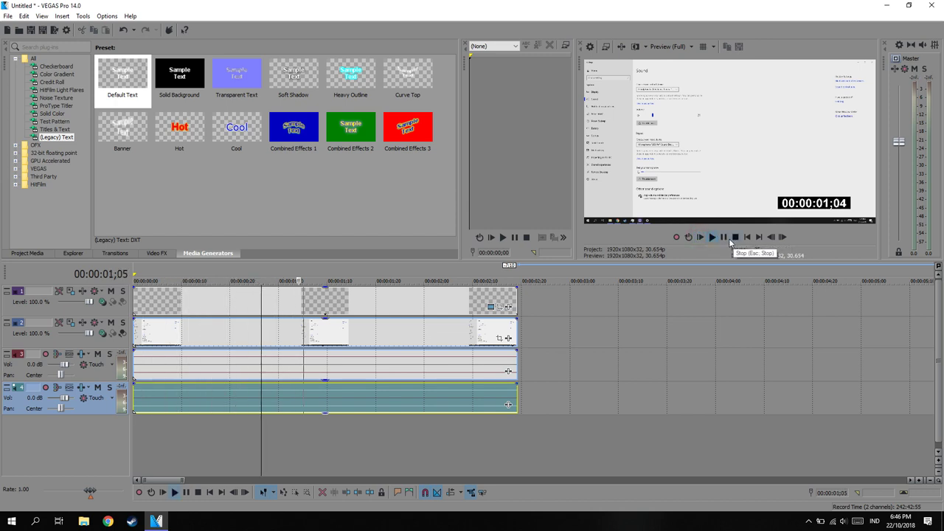
left_click(724, 237)
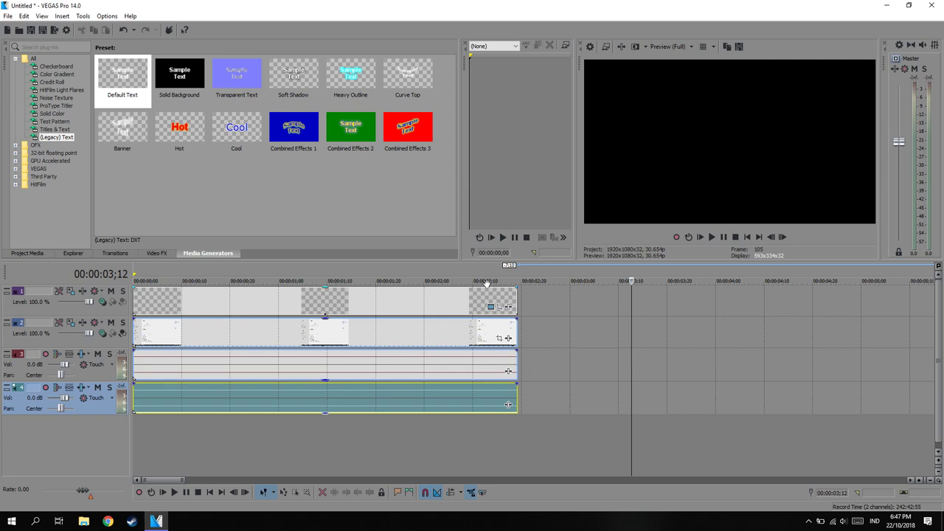
- Time-compress the text event together with the clip to end at about 00:00:00;20, and play the timeline
left_click(518, 321)
left_click(514, 336)
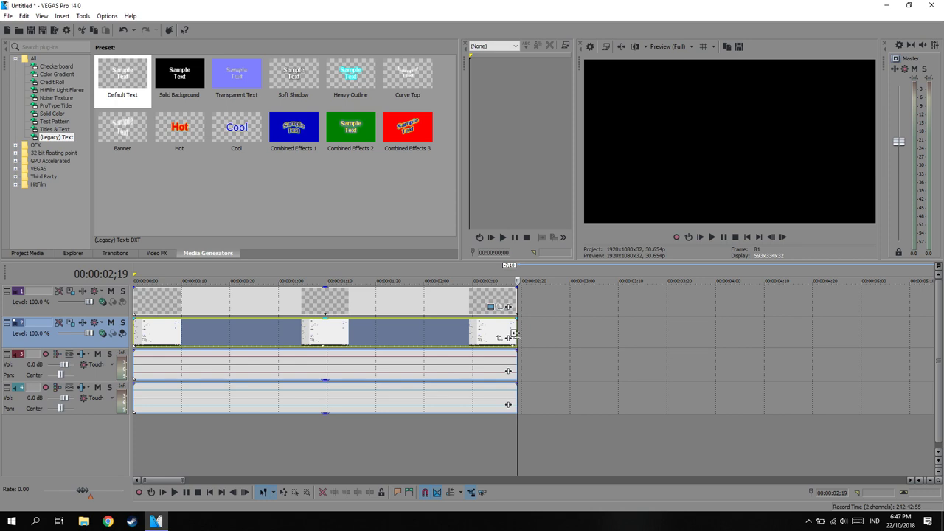
key("ctrl+z")
left_click_drag(515, 297, 228, 291)
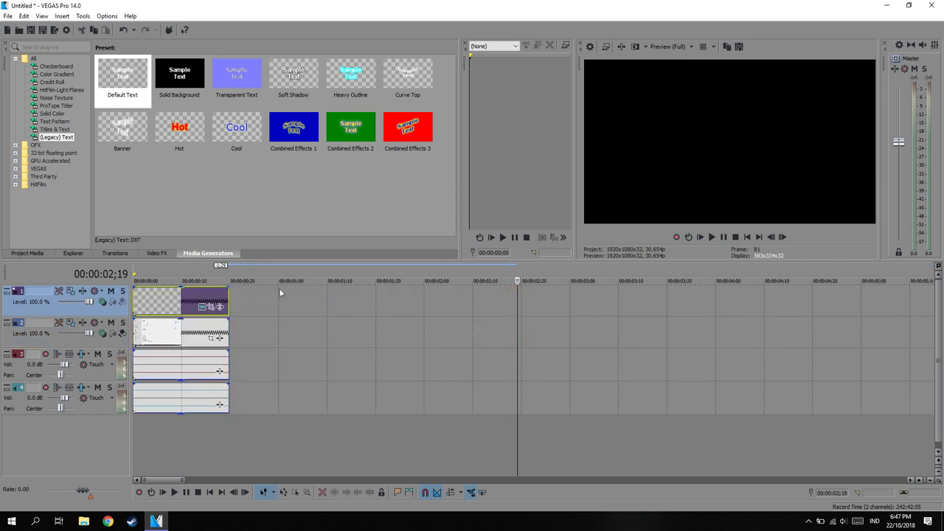
left_click(711, 237)
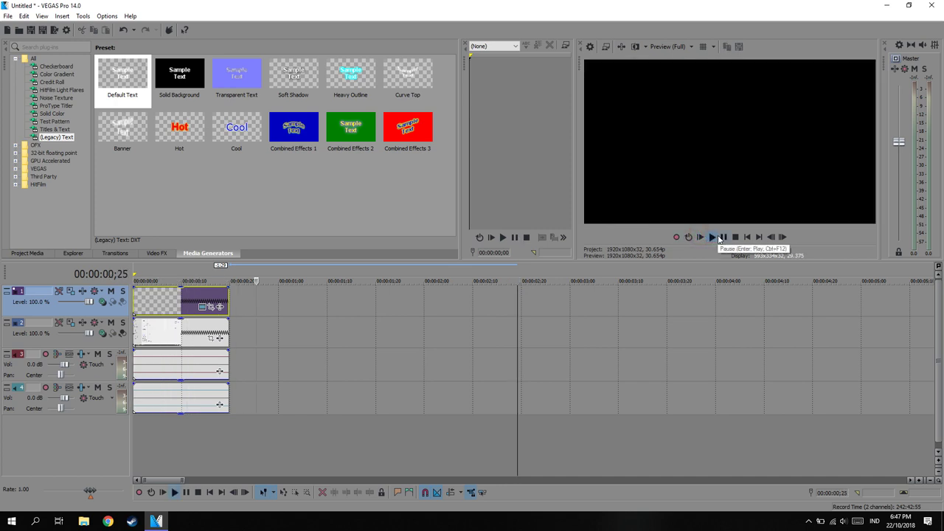
left_click(722, 237)
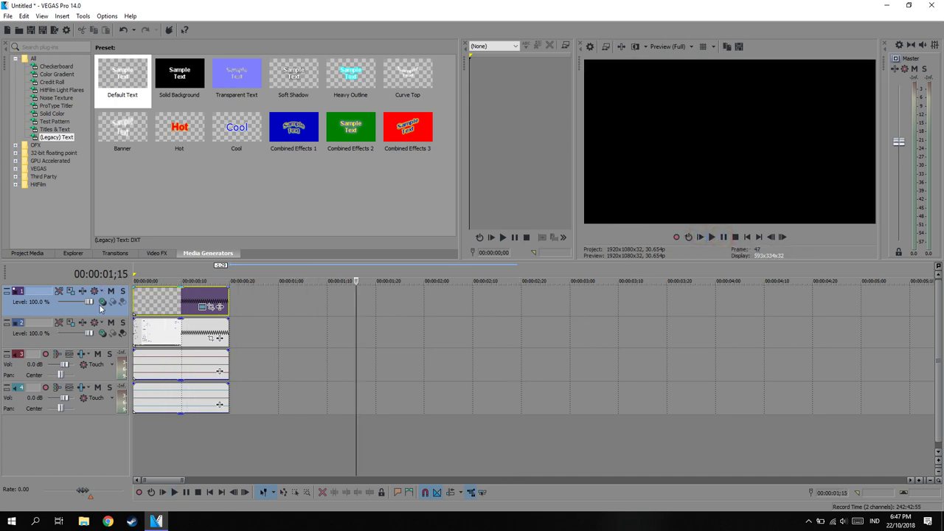
scroll(299, 354, "up", 5)
scroll(310, 347, "down", 6)
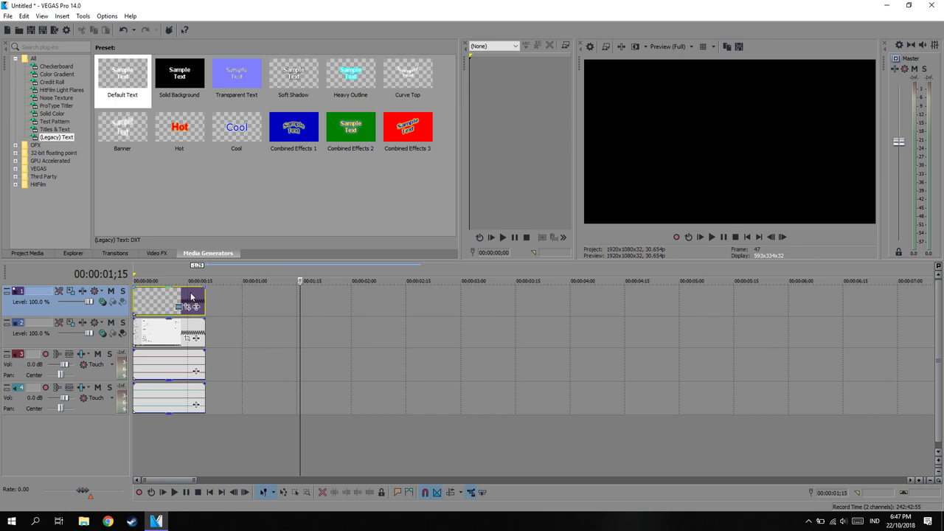
right_click(191, 296)
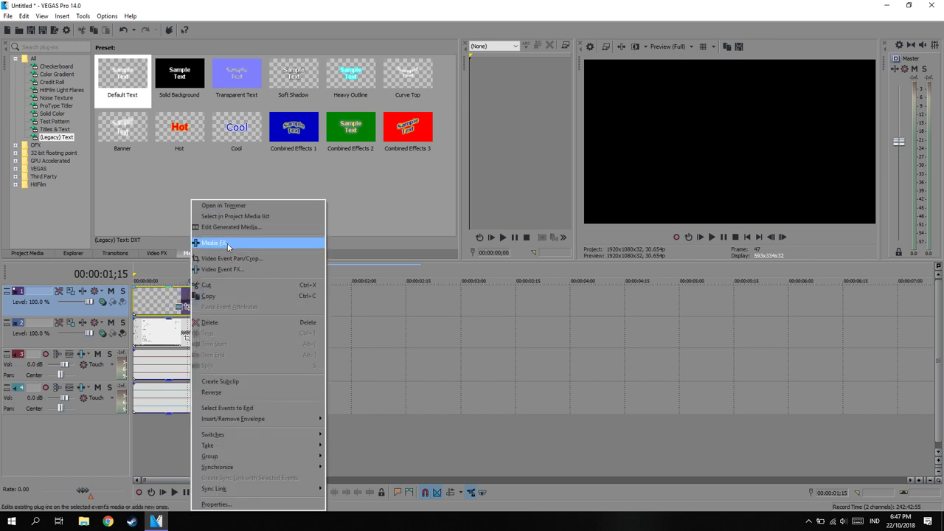
left_click(526, 337)
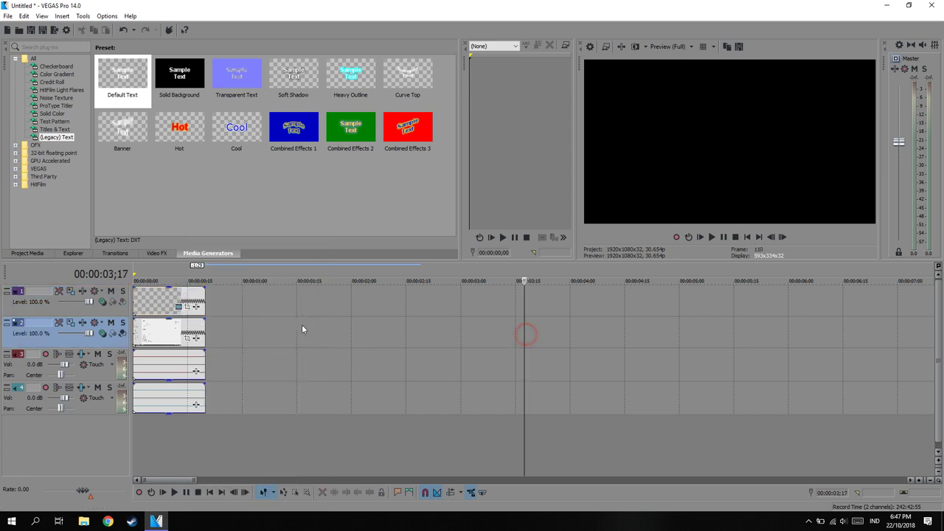
left_click(197, 307)
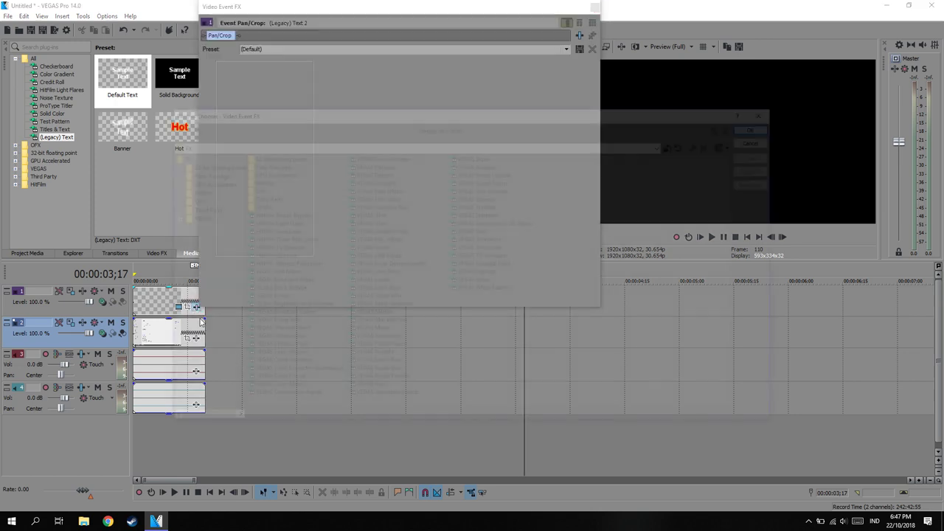
left_click(772, 110)
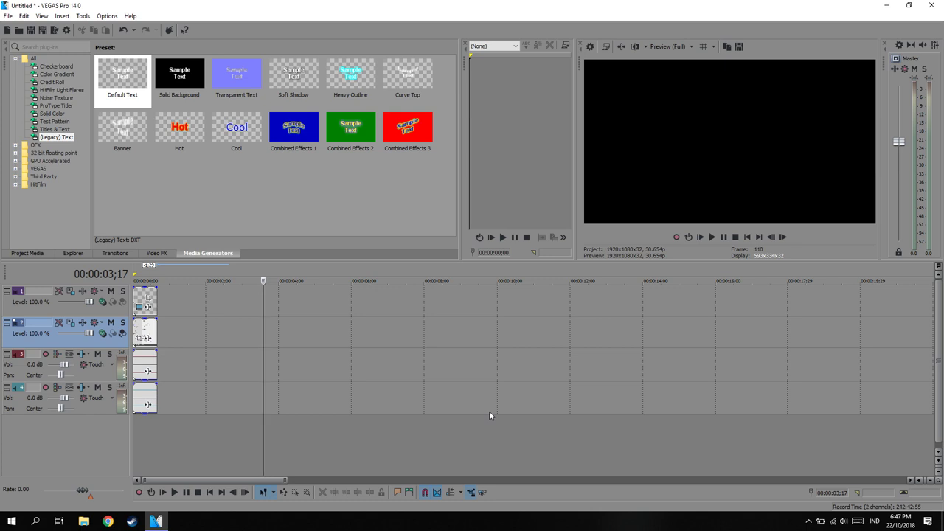
- Remove the text event and the video clip with its audio from the timeline, keeping the tracks
scroll(215, 379, "up", 5)
scroll(215, 376, "down", 5)
left_click(147, 336)
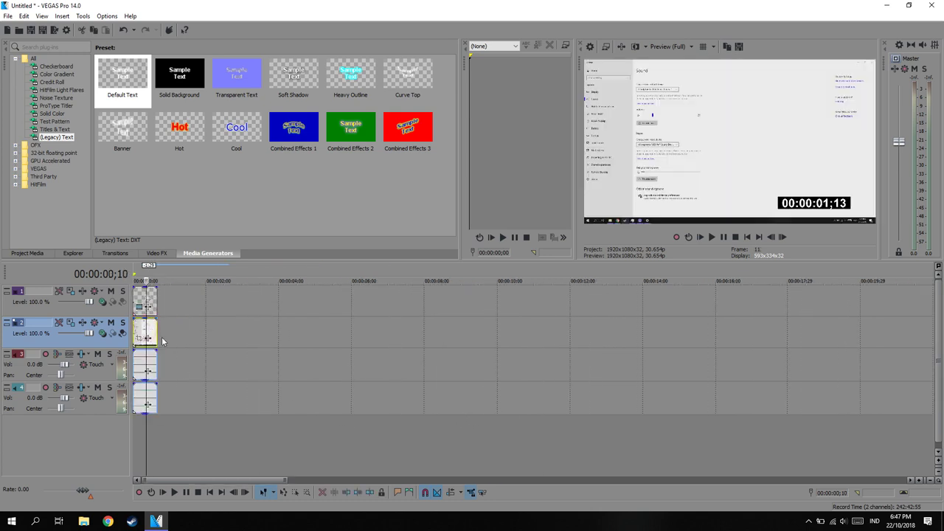
key("ctrl+z")
key("ctrl+z")
key("ctrl+z")
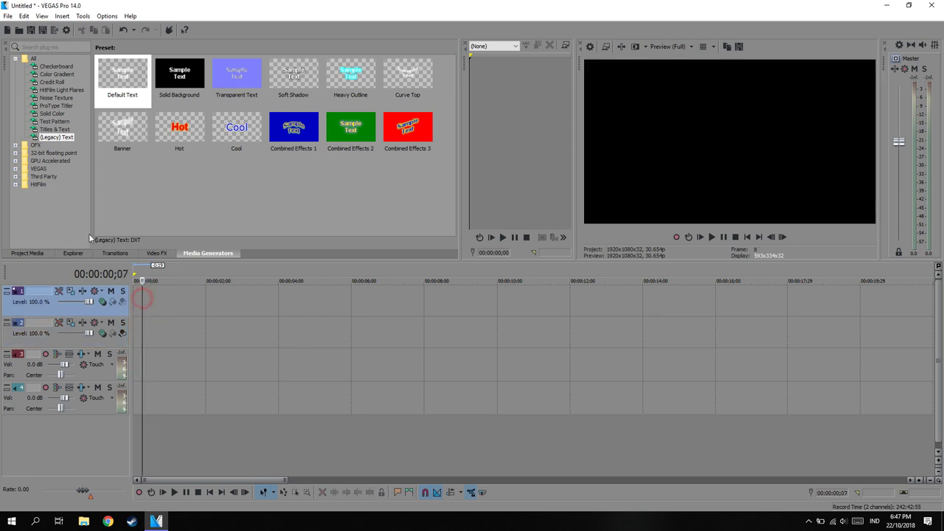
left_click(8, 16)
left_click(29, 36)
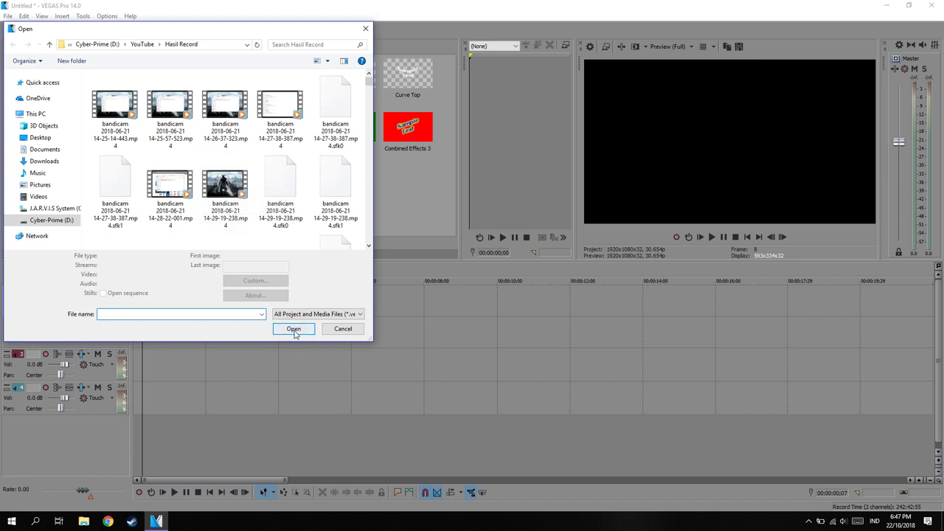
left_click(225, 185)
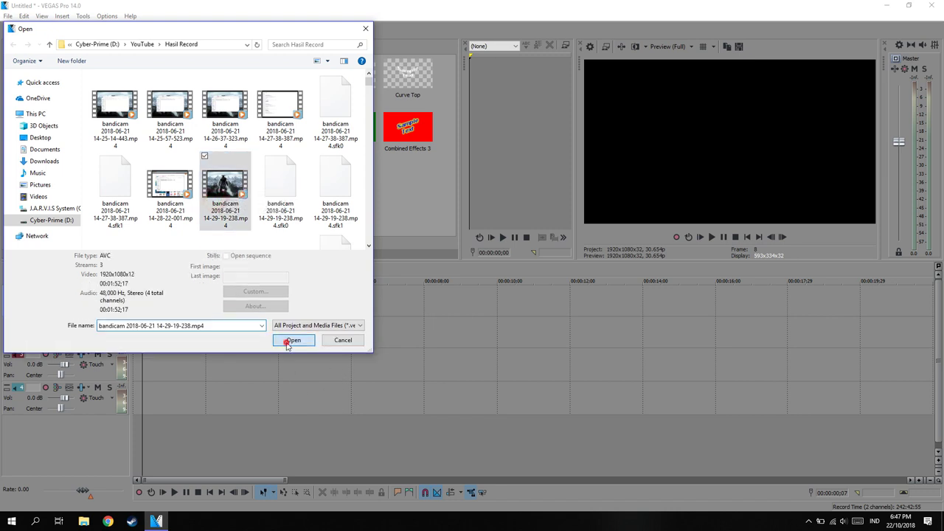
left_click(294, 341)
left_click_drag(341, 340, 156, 417)
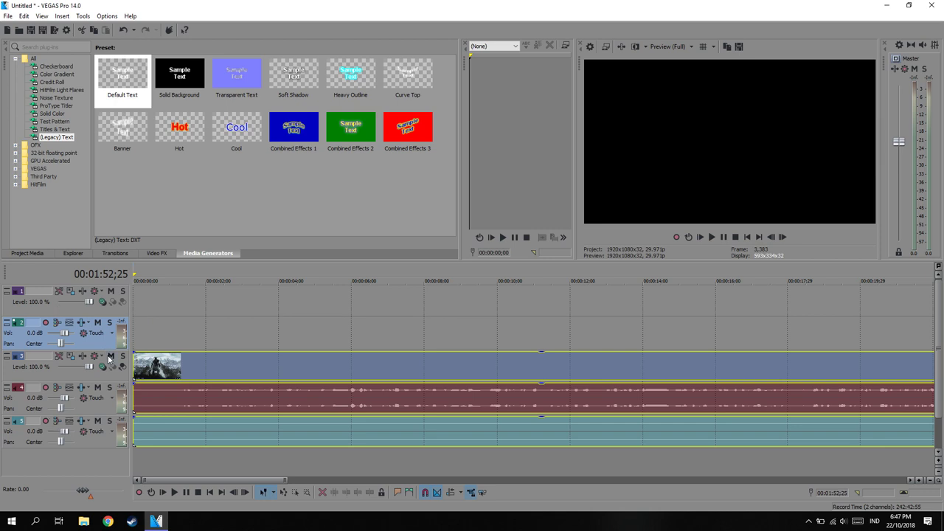
- Delete the empty audio track above the new video clip
key("Delete")
key("ctrl+z")
key("Delete")
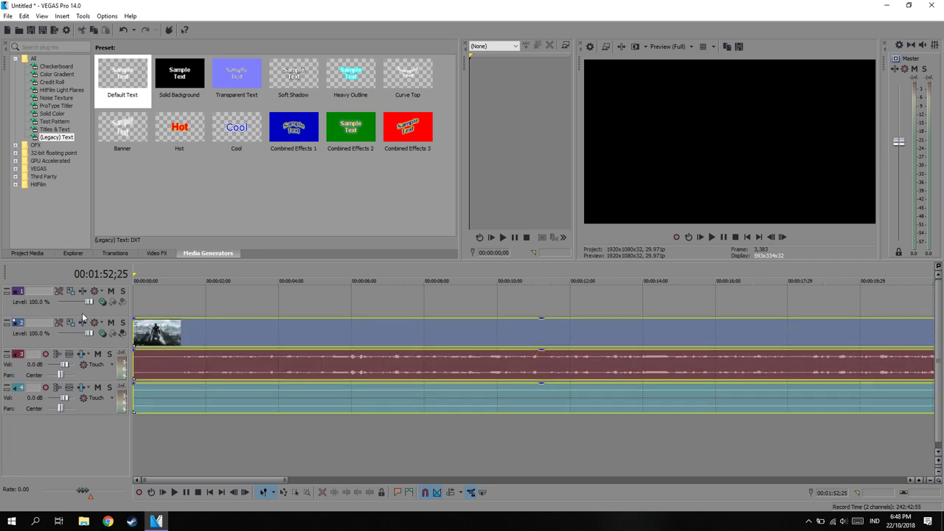
- Add a VEGAS Titles & Text event with the default preset at the start of the empty video track
left_click(135, 303)
left_click(55, 129)
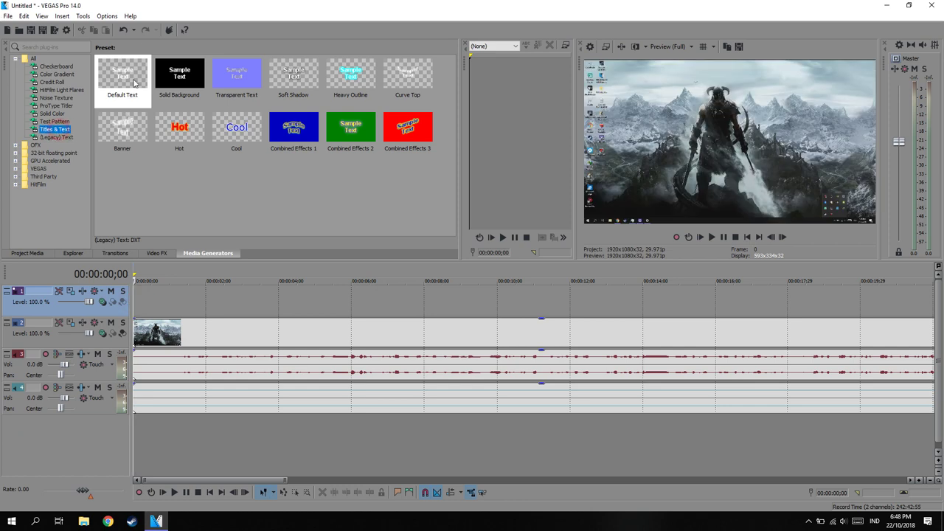
left_click_drag(122, 73, 418, 362)
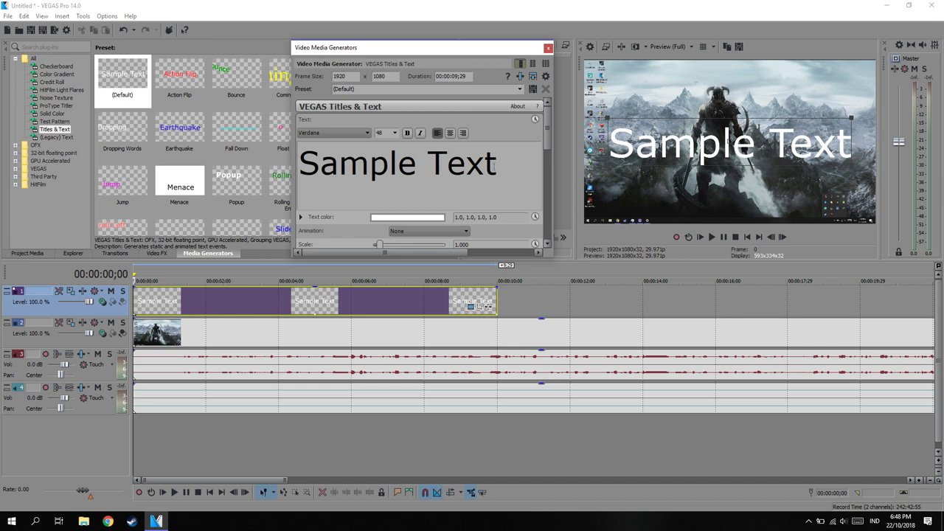
- Clear the sample text of the title event and set its media duration to 00:10:00;29
triple_click(506, 162)
key("Delete")
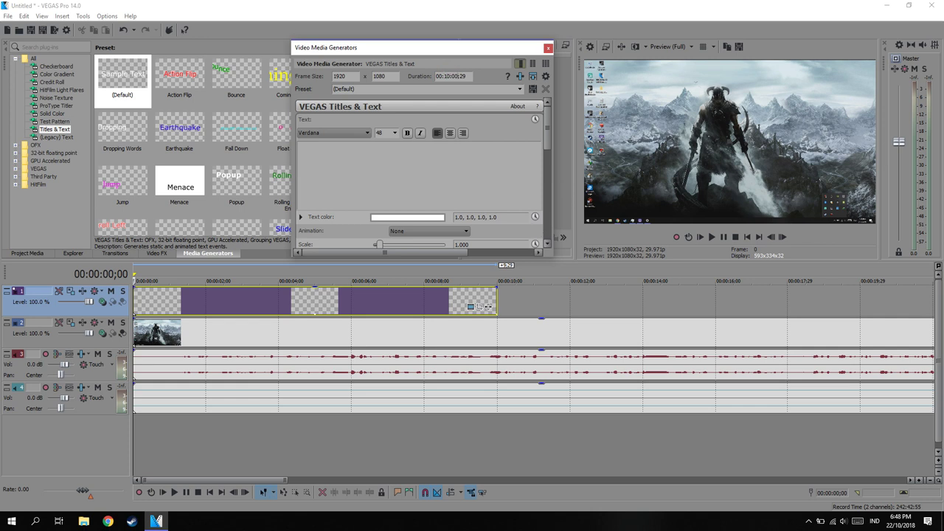
double_click(463, 75)
left_click(548, 49)
- Apply the VEGAS Timecode plug-in to the empty text event as Media FX with its default settings
scroll(411, 339, "down", 6)
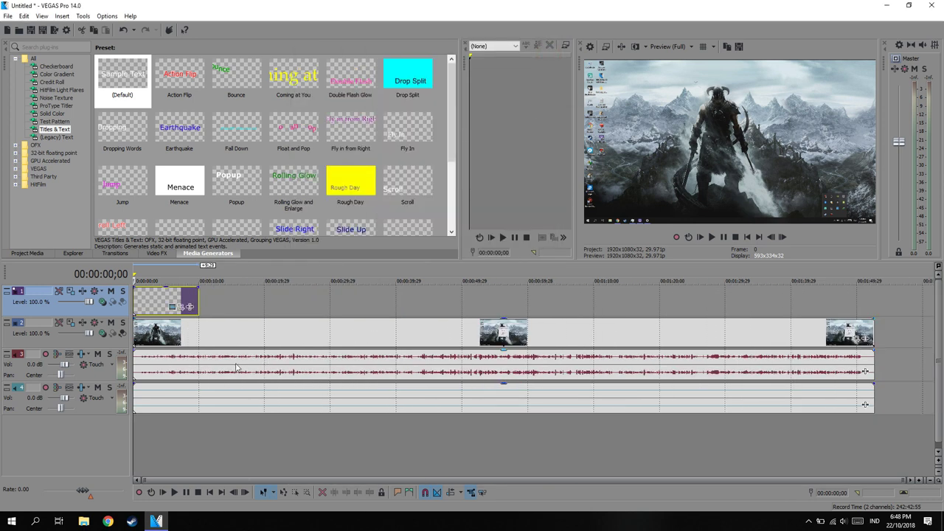
scroll(258, 332, "up", 2)
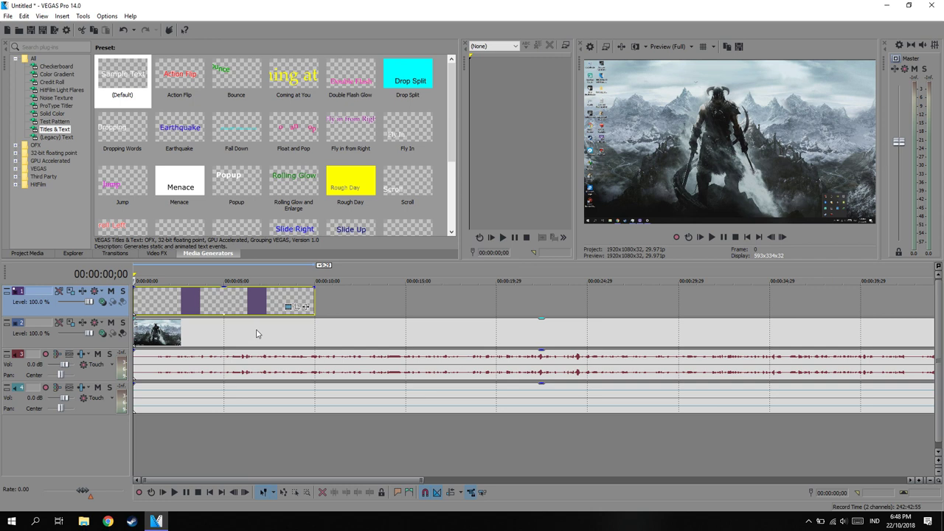
right_click(299, 303)
left_click(326, 244)
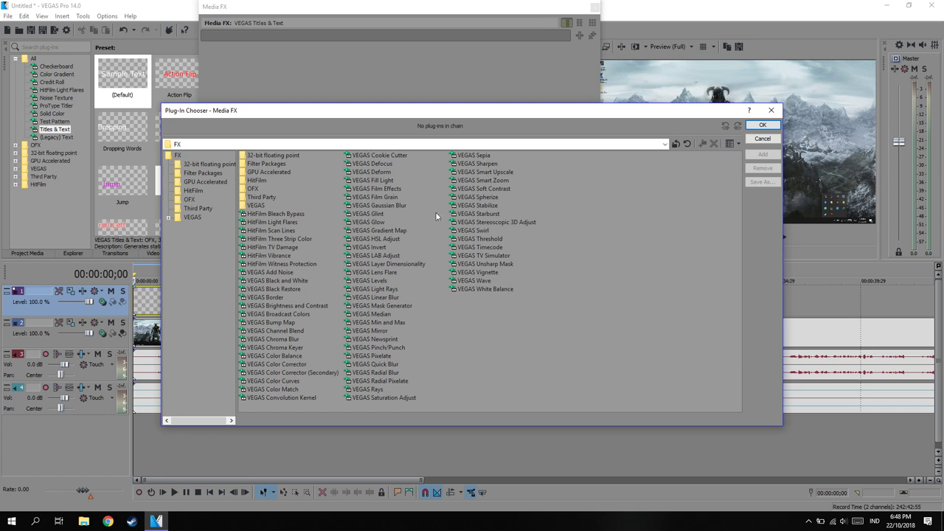
left_click(479, 248)
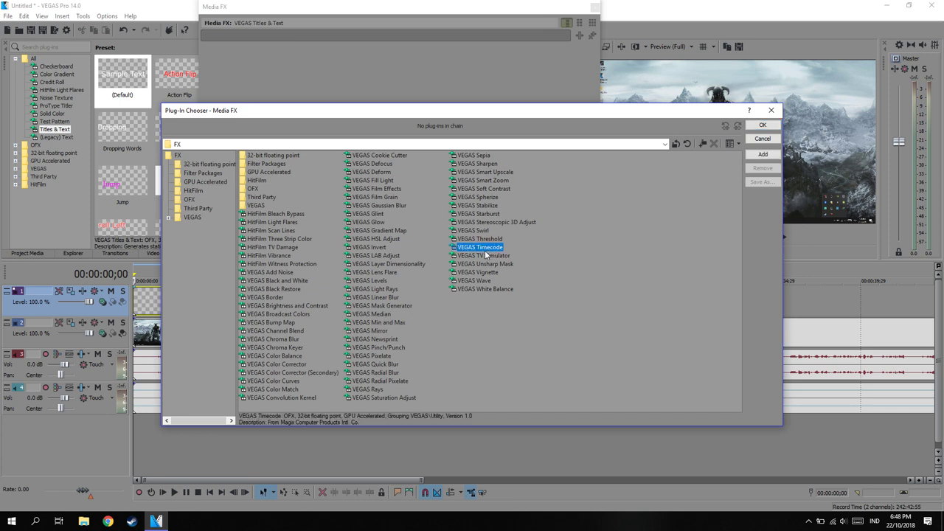
left_click(763, 154)
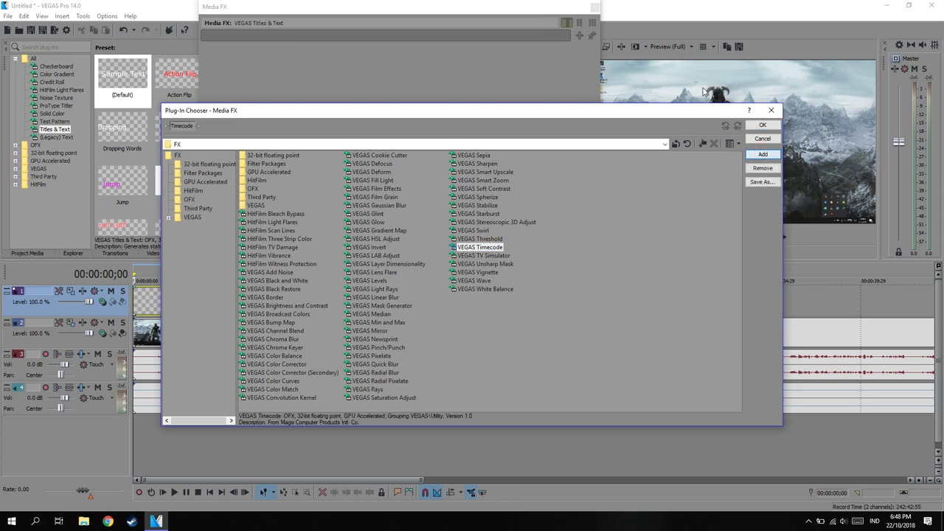
left_click(767, 124)
left_click(595, 7)
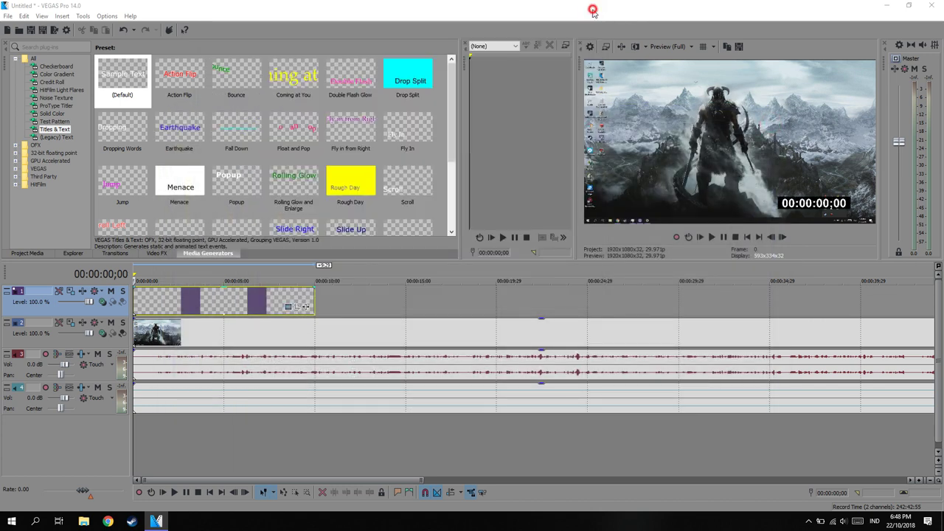
- Play the project to check the timecode counter over the clip, and lower the master volume all the way
left_click(712, 237)
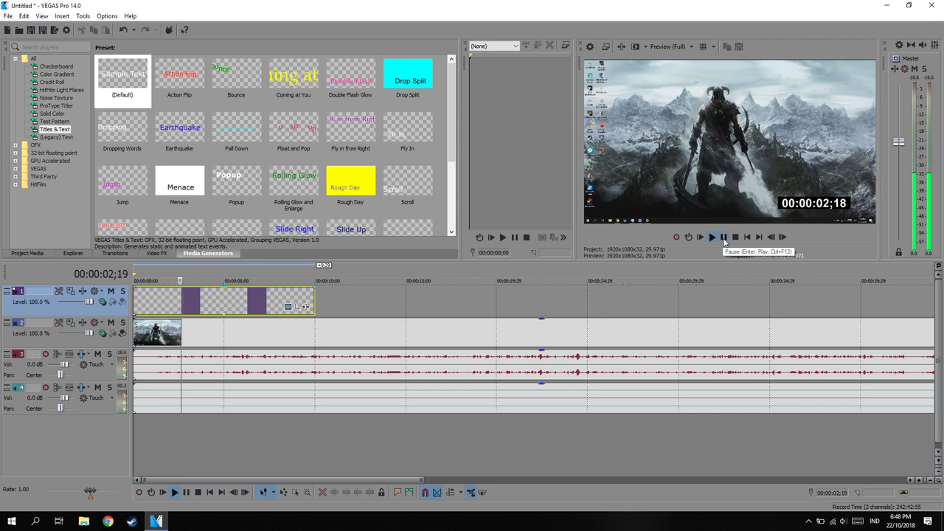
left_click(724, 238)
left_click_drag(900, 142, 815, 236)
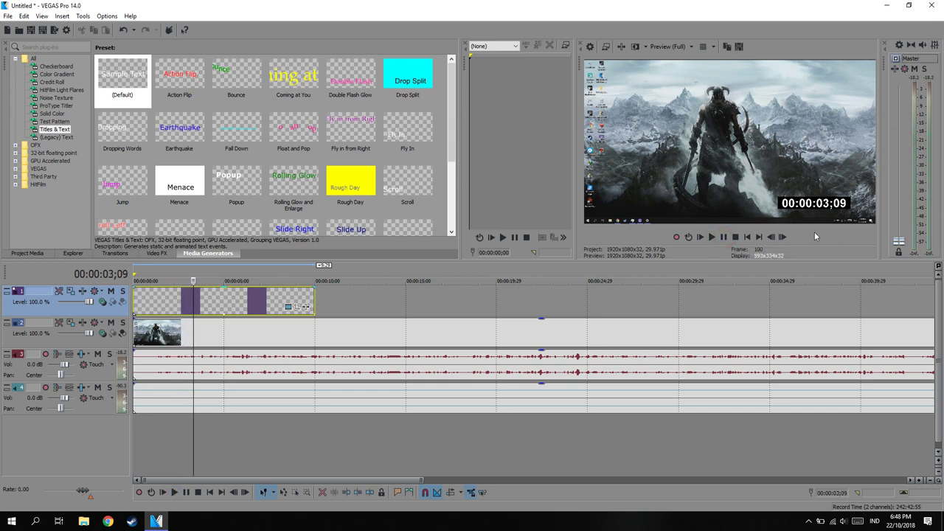
left_click(700, 237)
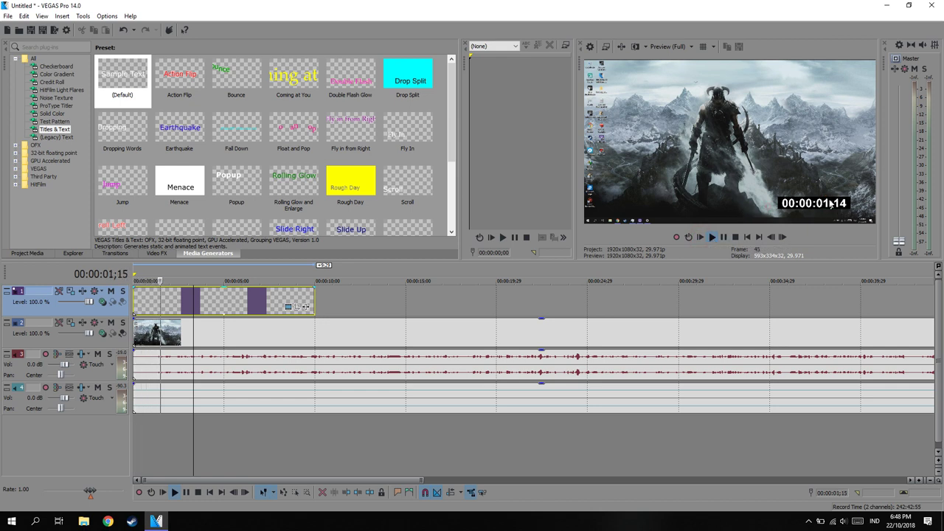
left_click(723, 237)
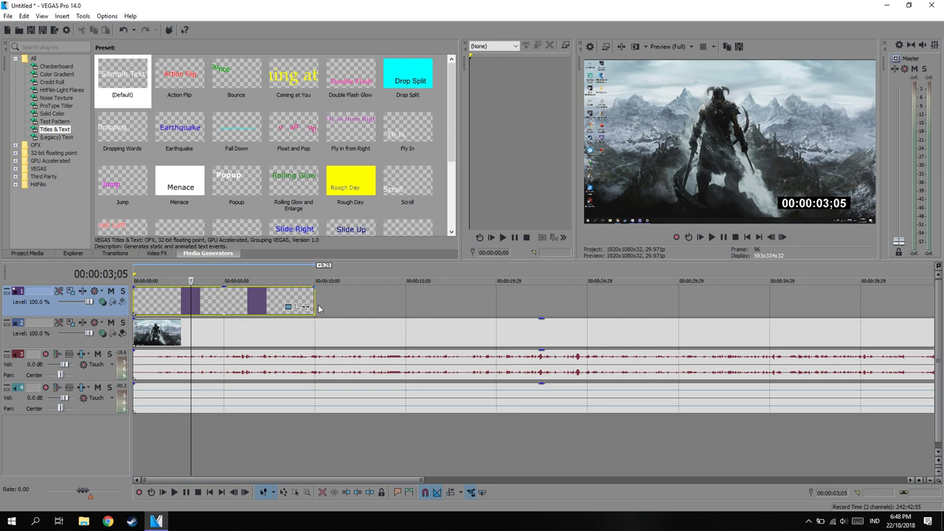
- Time-compress the text event alone so it ends at about 00:00:02;15
scroll(354, 335, "up", 3)
scroll(443, 329, "down", 2)
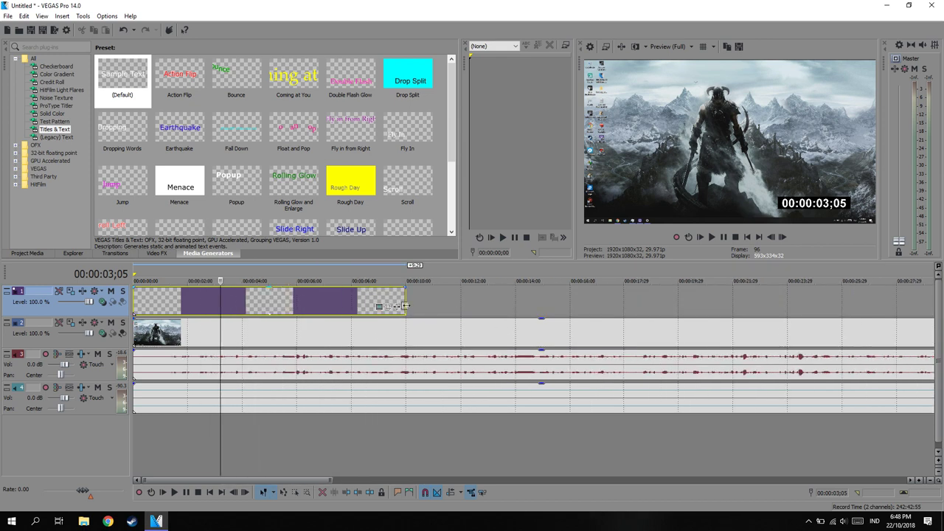
left_click_drag(404, 303, 192, 306)
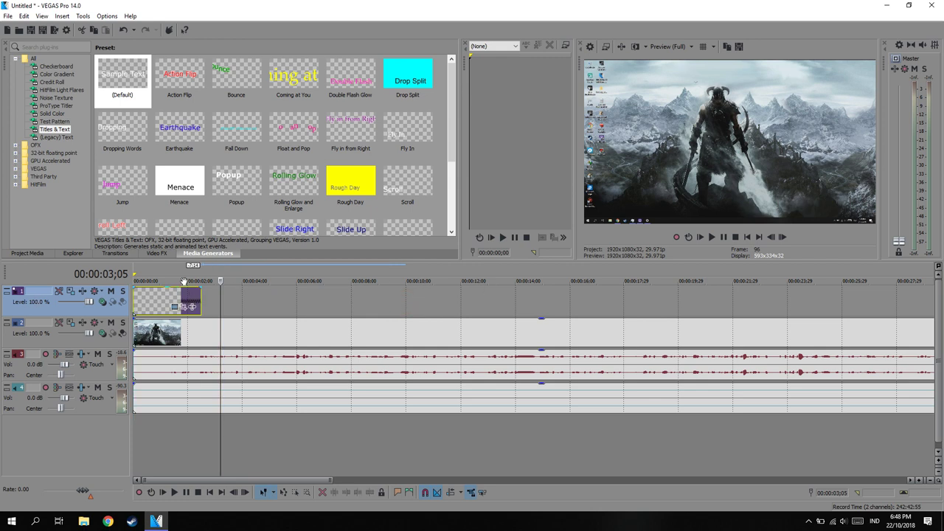
scroll(268, 320, "up", 5)
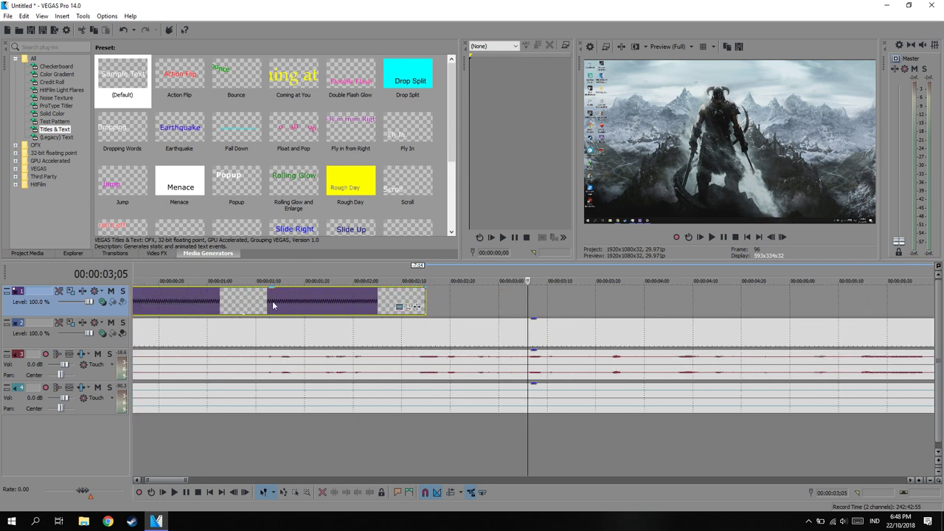
scroll(556, 309, "down", 5)
- Play the timeline from the start and examine how fast the compressed timecode counter runs
left_click(702, 238)
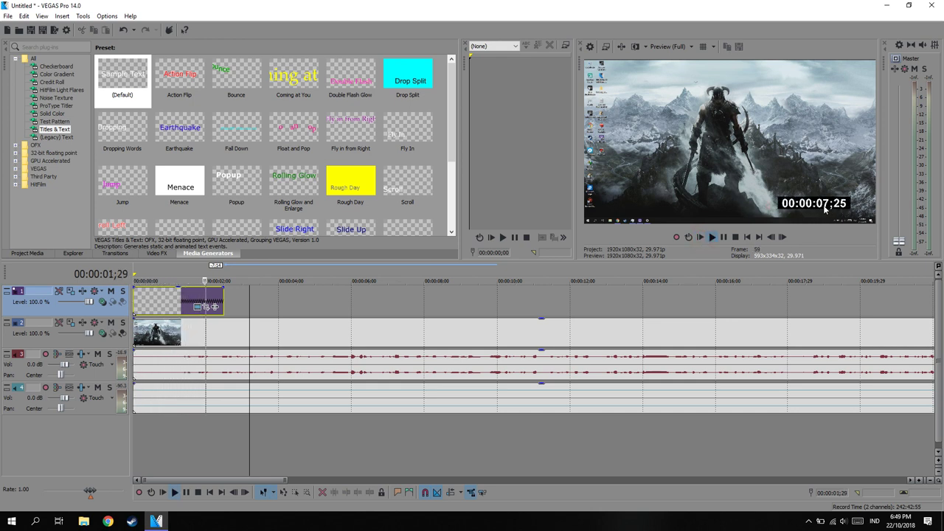
key("space")
left_click(212, 303)
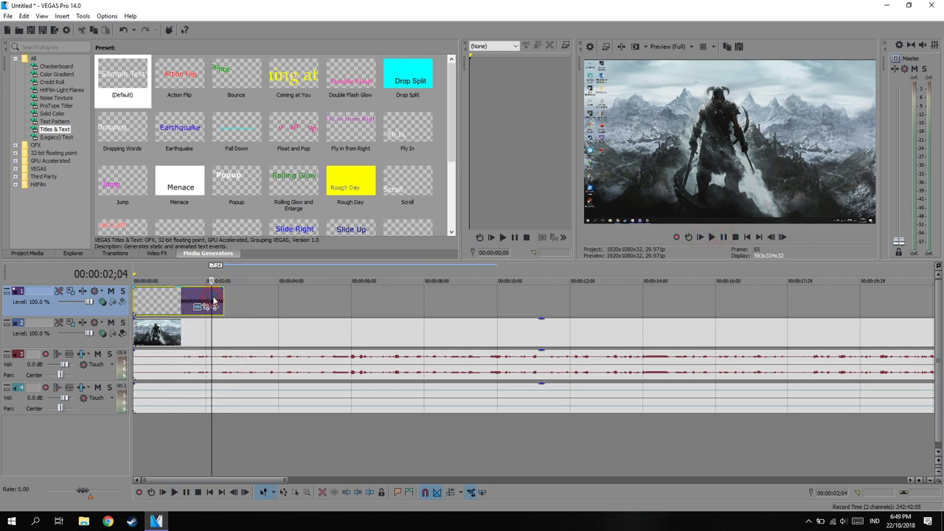
scroll(295, 343, "up", 5)
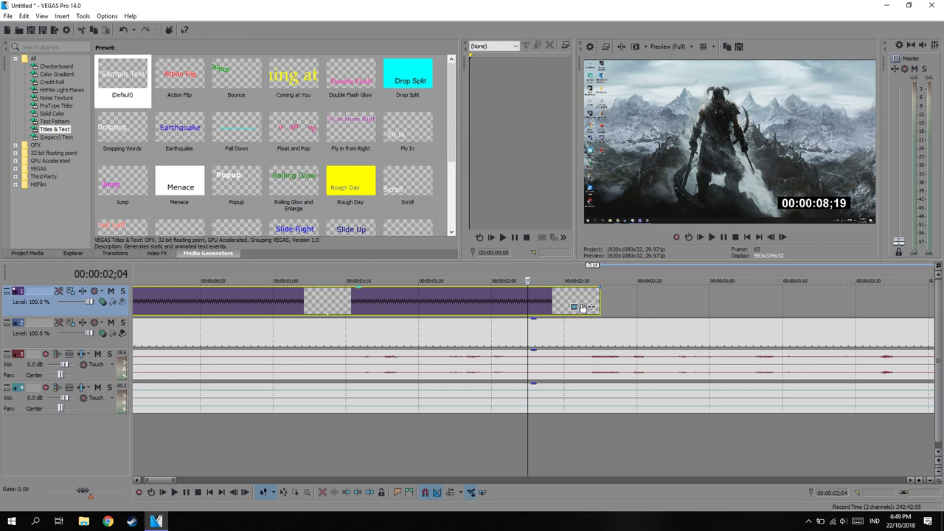
scroll(538, 318, "down", 5)
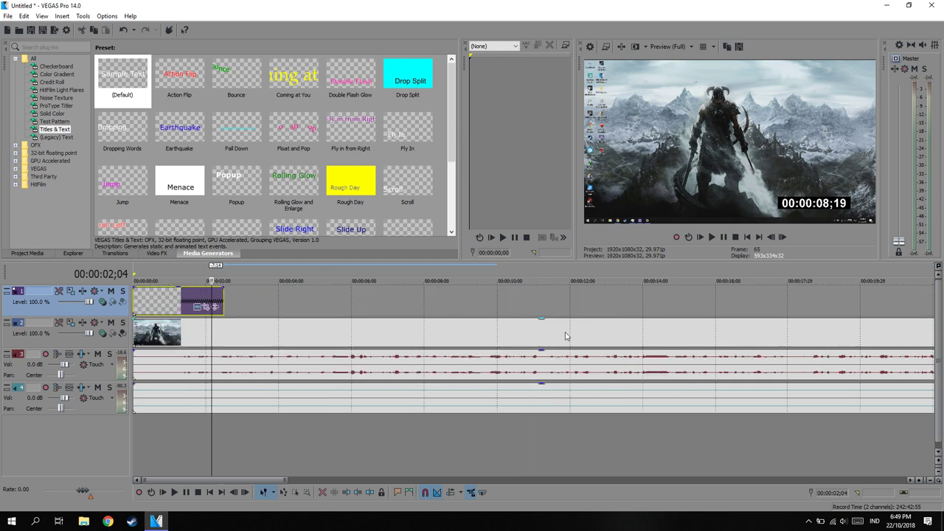
- Undo the text event's time compression and extend its end to match the end of the video clip
scroll(373, 336, "up", 2)
scroll(397, 332, "down", 4)
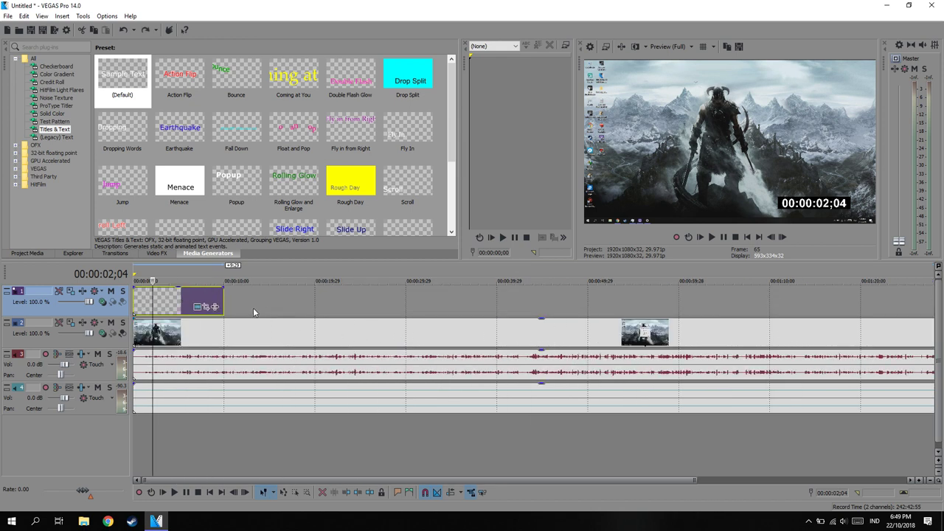
scroll(253, 308, "down", 1)
left_click_drag(196, 298, 875, 304)
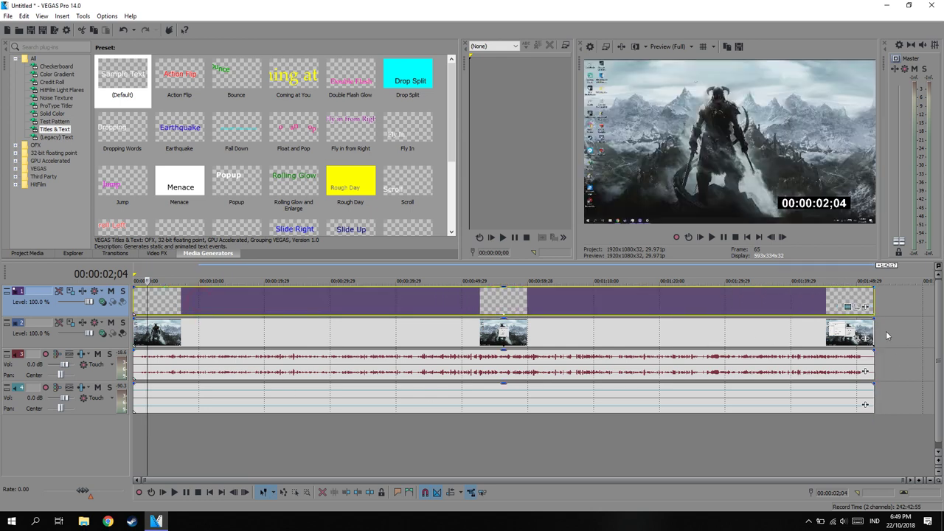
- Time-compress the video clip and the text event so both end at about 00:00:28
left_click_drag(875, 332, 317, 336)
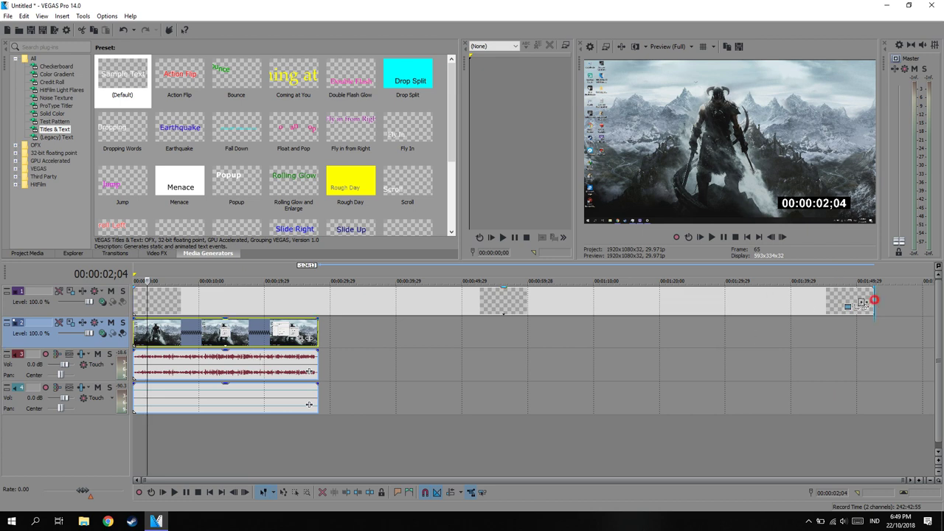
left_click_drag(873, 302, 312, 308)
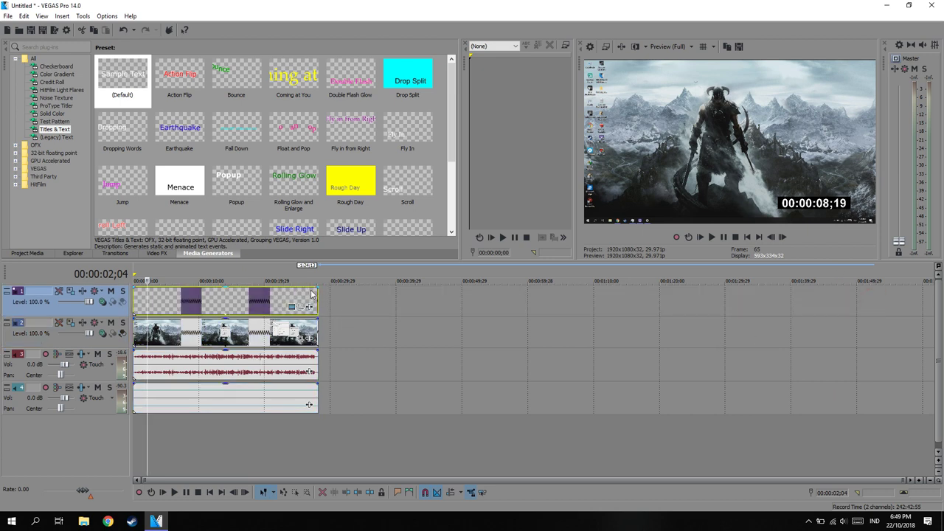
- Check the counter near the clip's end at 00:00:27;15 and play the timeline from the start to examine its speed
left_click(315, 299)
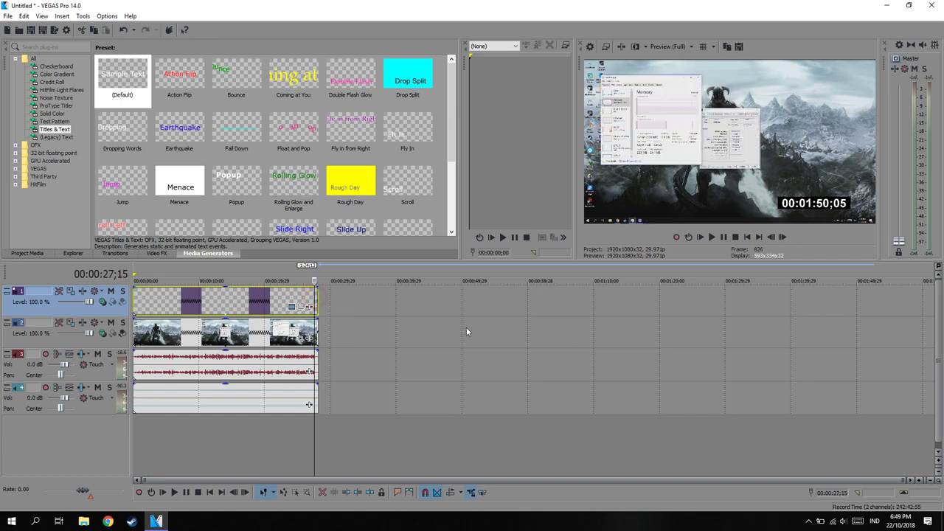
scroll(466, 332, "up", 5)
left_click(528, 336)
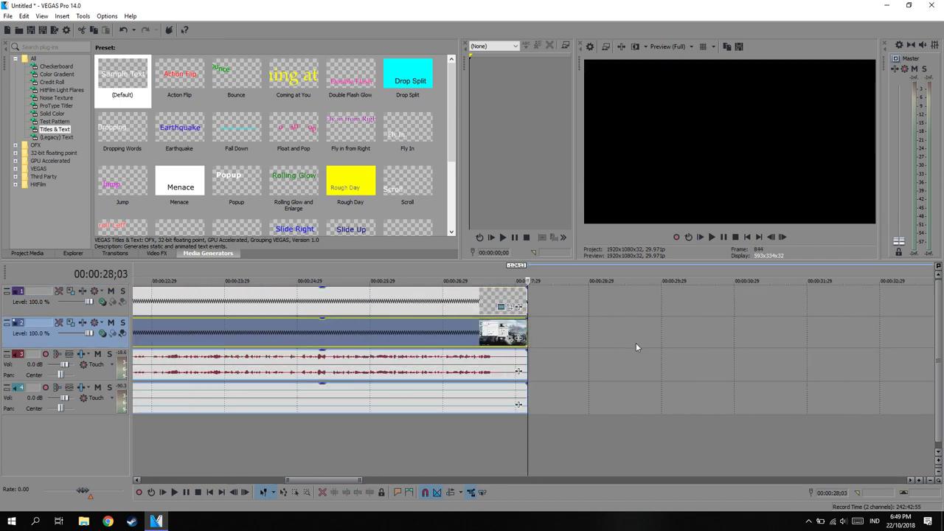
left_click(711, 237)
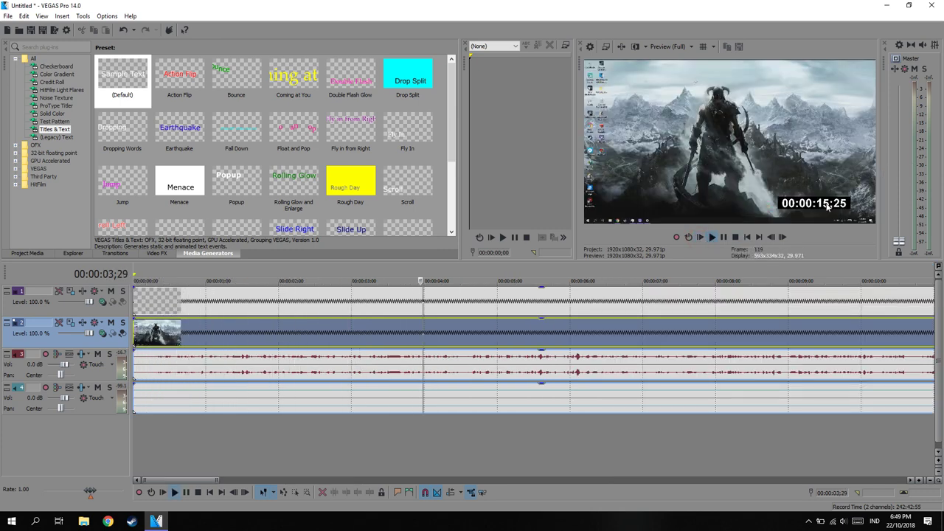
scroll(786, 330, "down", 5)
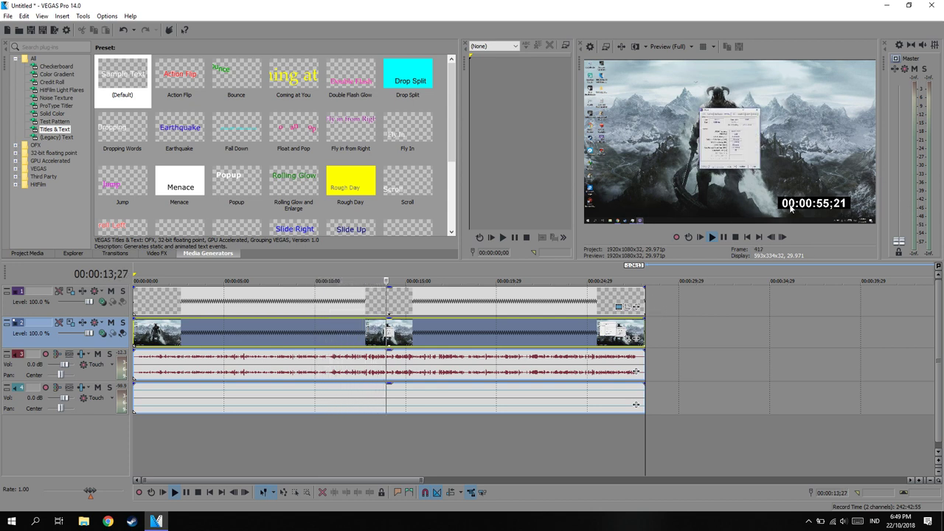
left_click(725, 237)
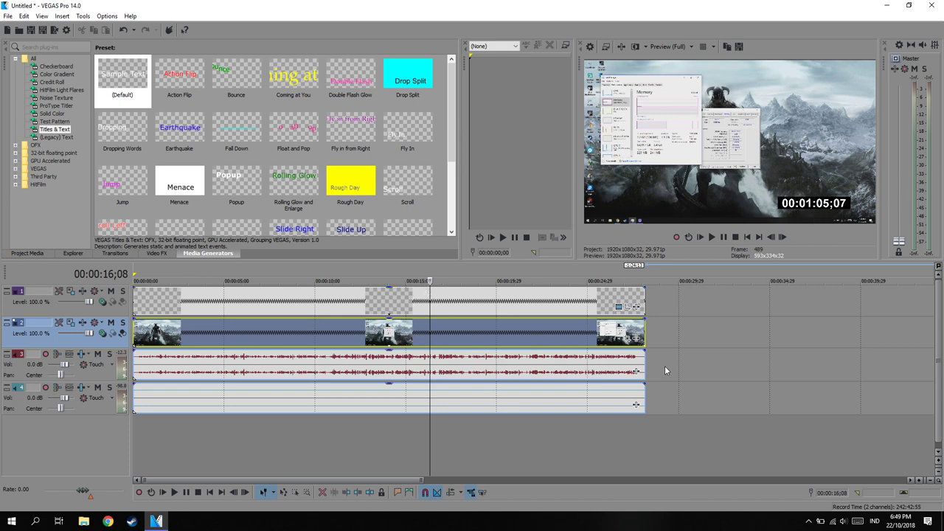
- Undo the joint time compression of the video and text events and the extension of the text event
key("ctrl+z")
scroll(652, 360, "down", 3)
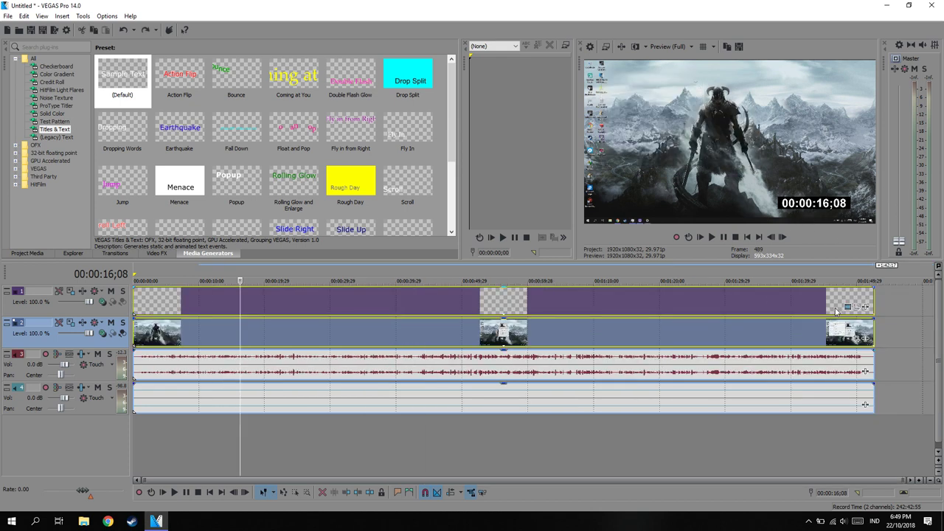
key("ctrl+z")
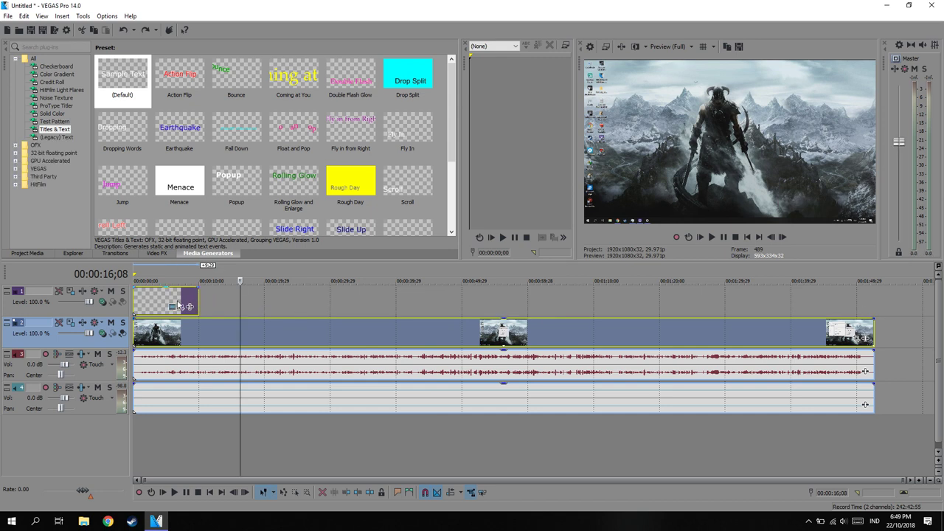
- Add the VEGAS Timecode effect with its default settings to the text event as a Video Event FX
right_click(187, 306)
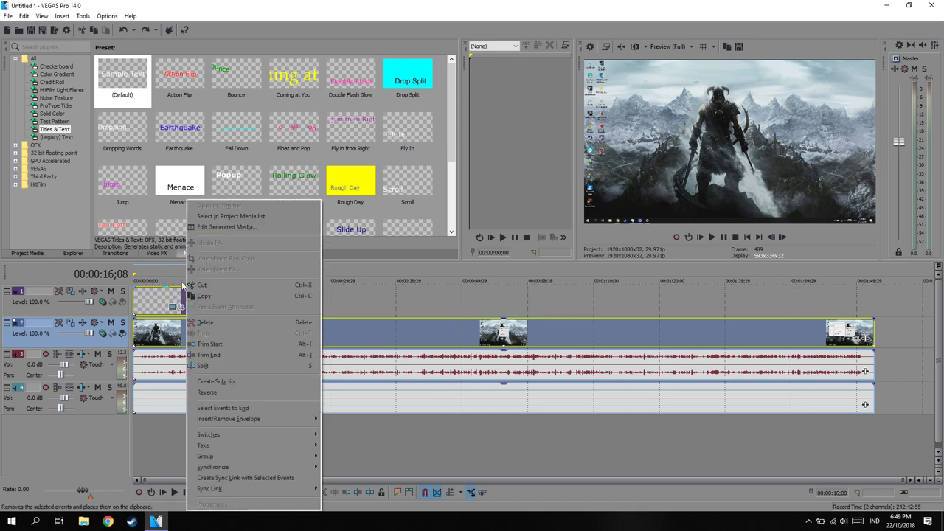
left_click(168, 303)
right_click(184, 301)
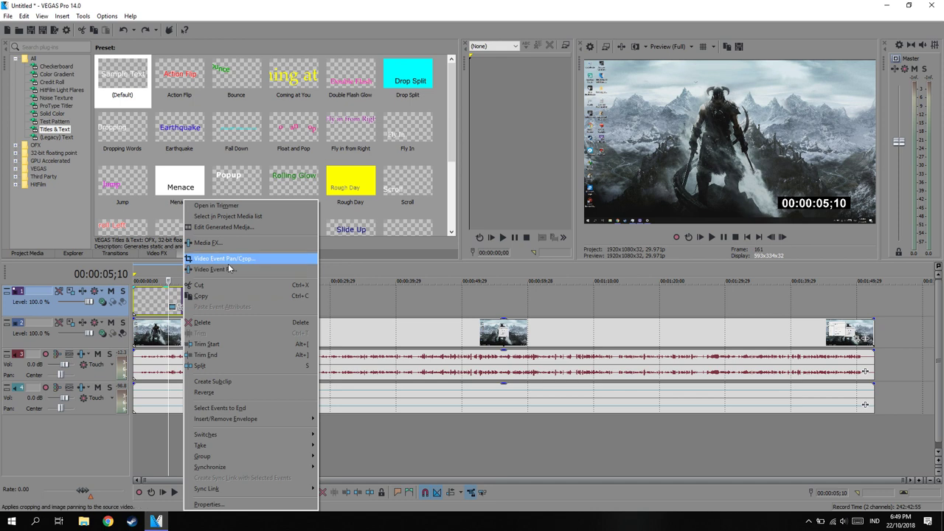
left_click(155, 302)
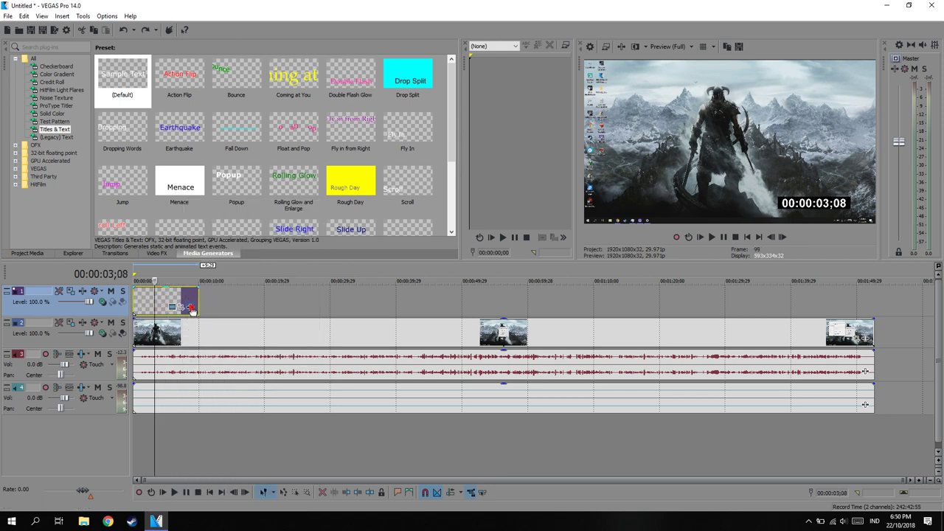
left_click(190, 307)
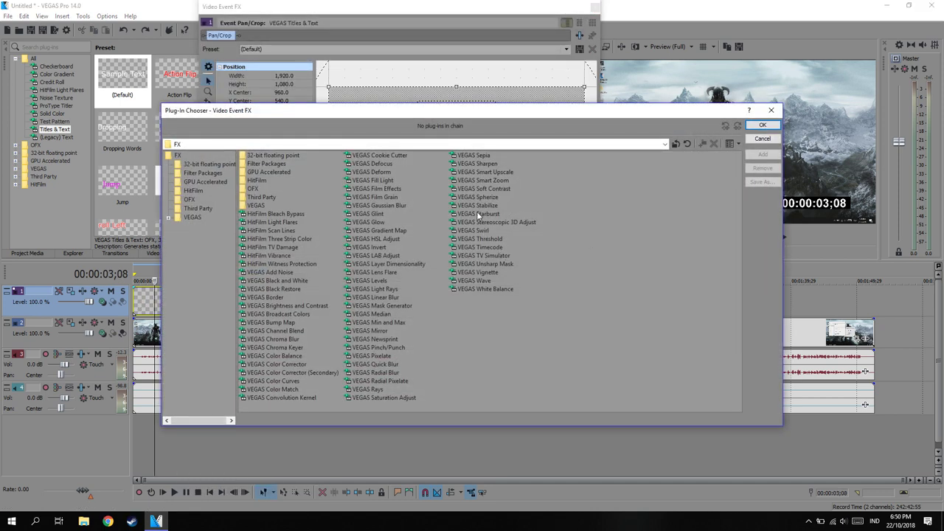
left_click(490, 248)
left_click(764, 155)
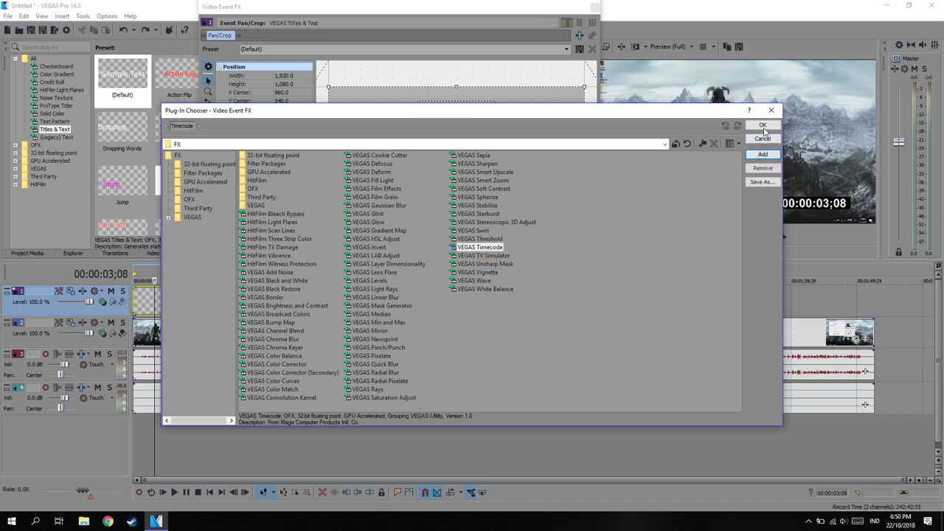
left_click(764, 125)
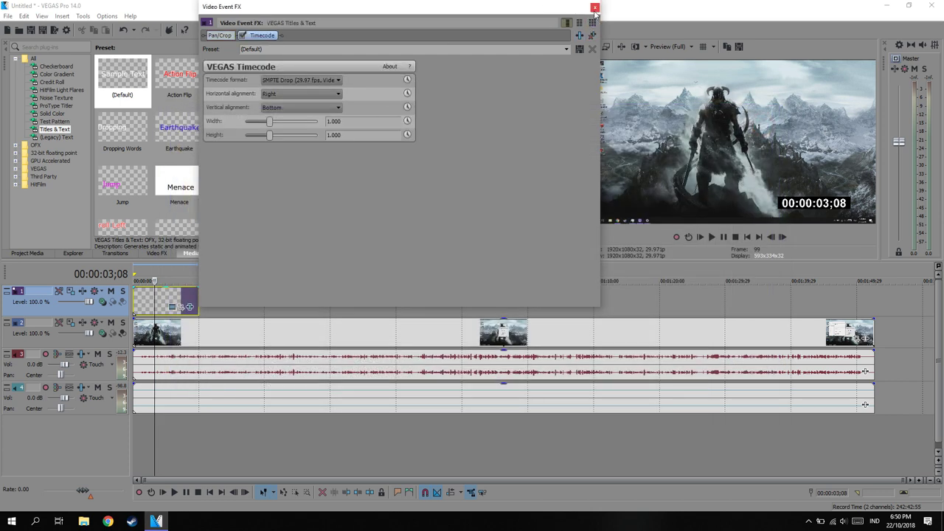
left_click(594, 8)
- Extend the text event to the video clip's full length and time-compress both so they end at about 00:00:28
left_click_drag(196, 305, 290, 331)
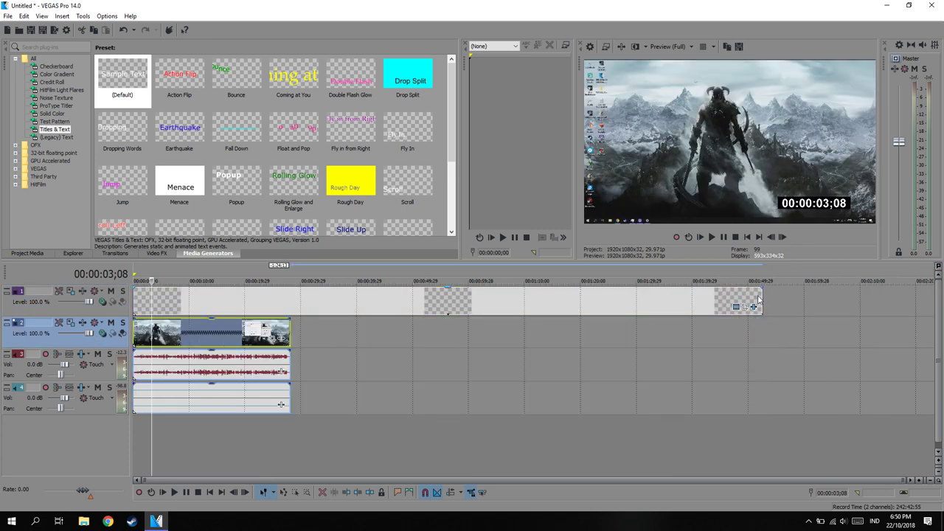
left_click_drag(761, 303, 290, 303)
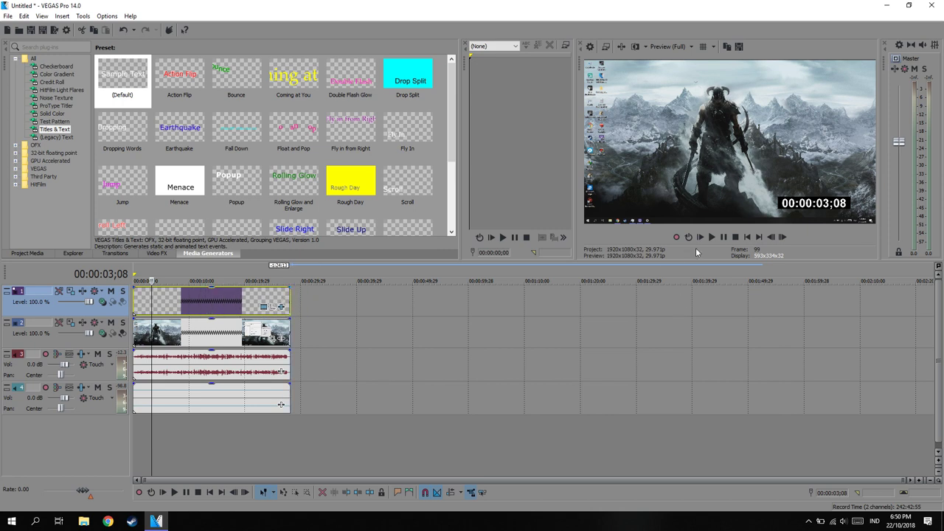
- Play the timeline from the start with the master volume lowered and examine how fast the event-level timecode counter runs
left_click(701, 238)
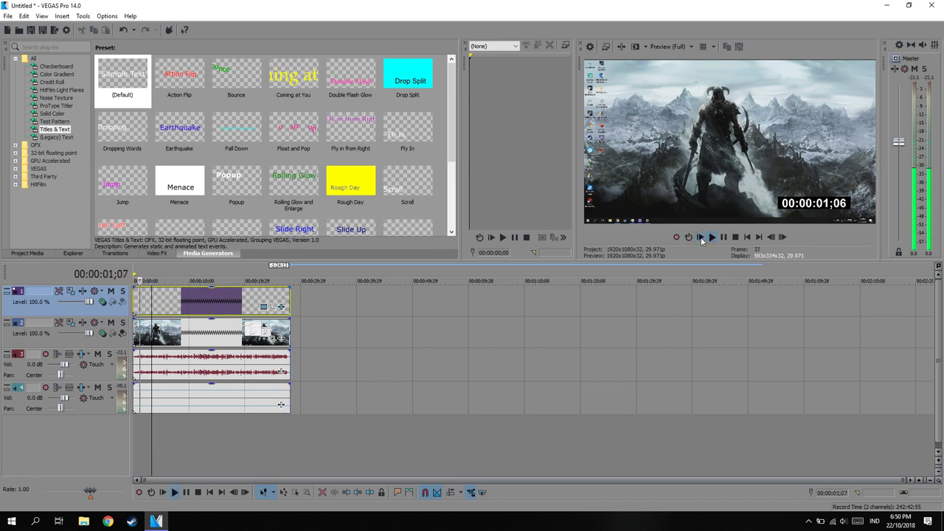
left_click(723, 236)
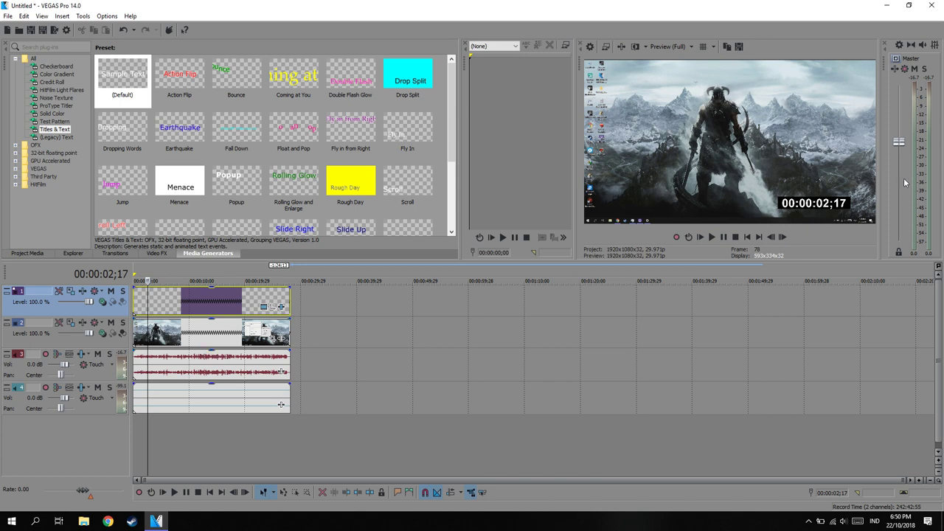
left_click_drag(897, 146, 890, 253)
left_click(699, 237)
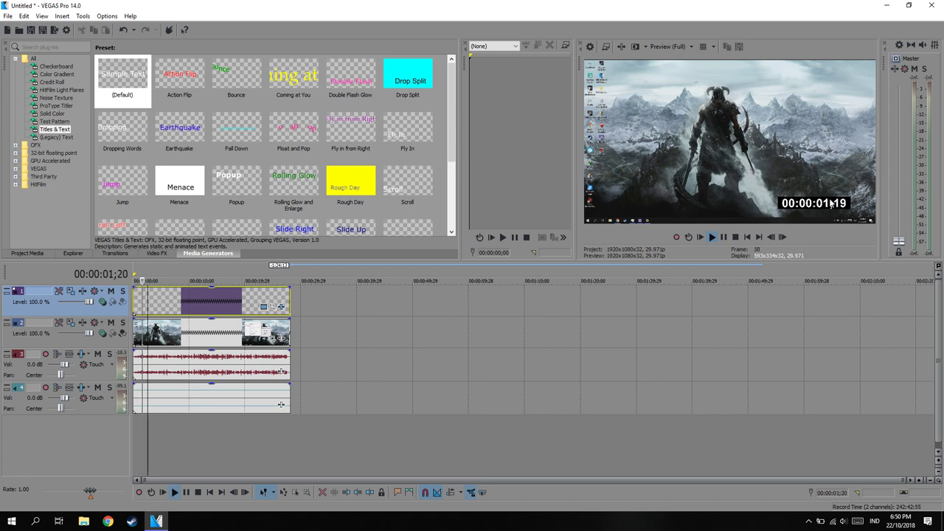
left_click(723, 238)
- Examine the text event's Video Event FX and the presets of the (Legacy) Text and Titles & Text generators
left_click(280, 308)
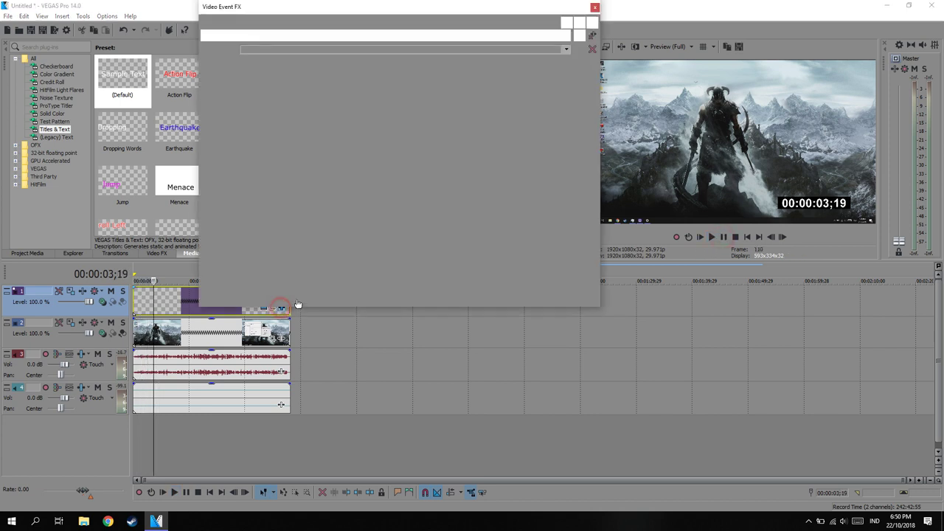
left_click(595, 7)
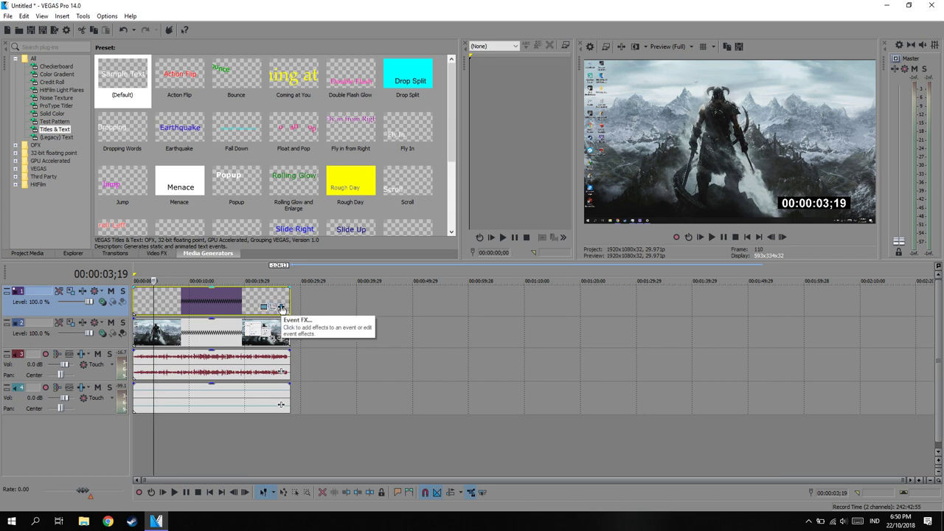
right_click(268, 302)
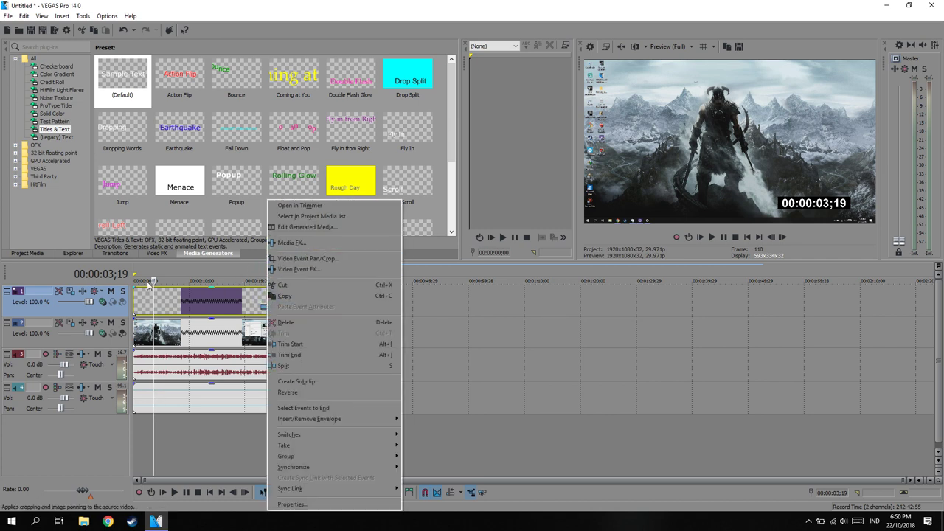
left_click(179, 268)
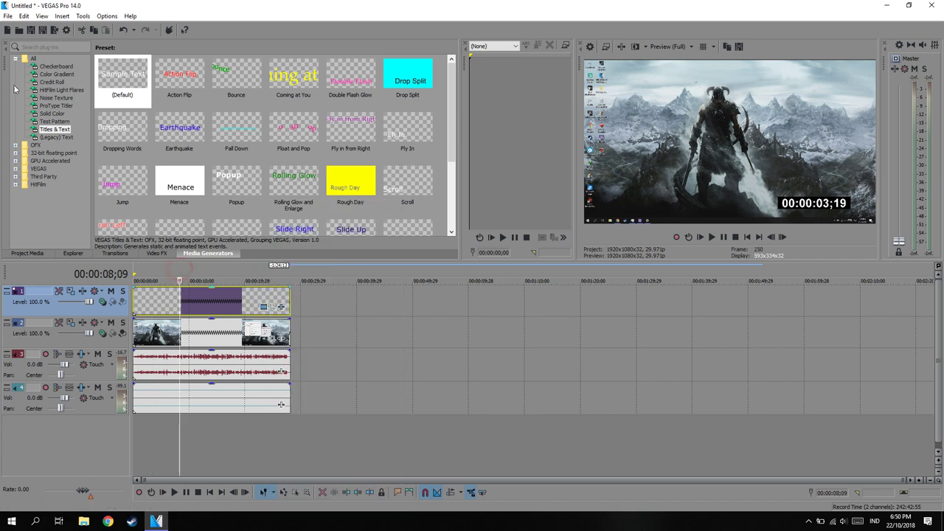
left_click(62, 140)
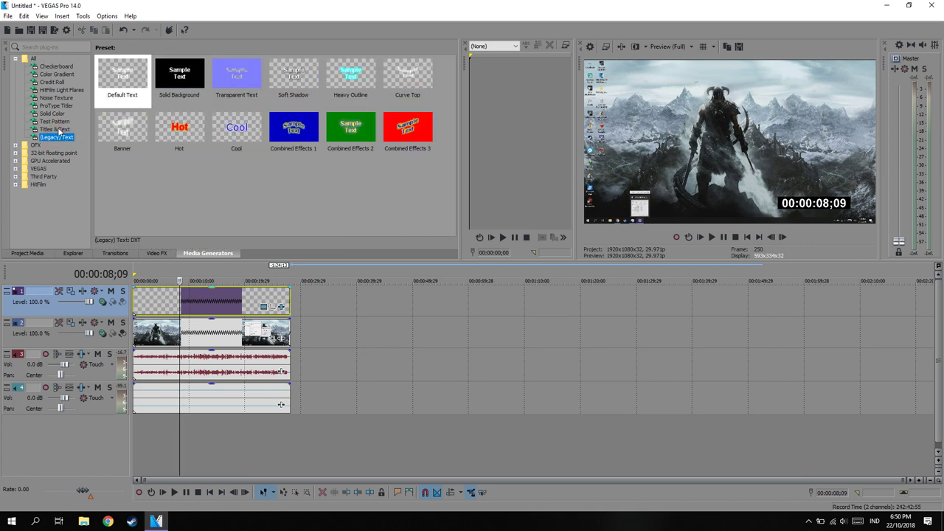
left_click(57, 130)
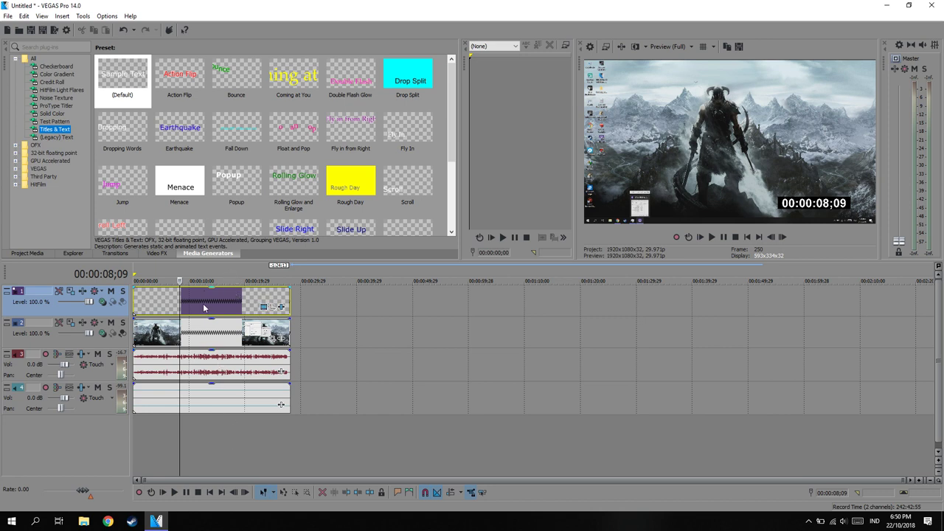
- Review the Timecode settings in the text event's Video Event FX and check the counter at 00:00:14;14 and 00:00:21;04
key("Home")
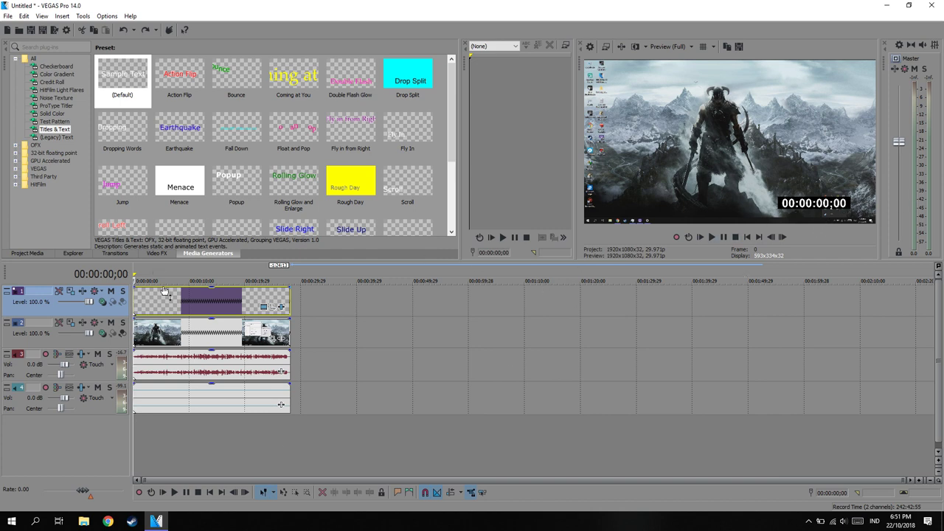
left_click(281, 306)
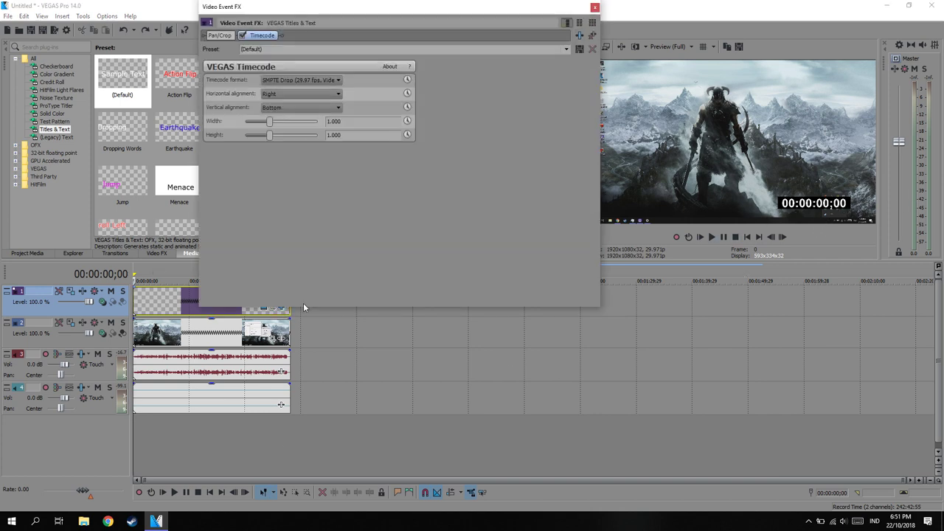
left_click(595, 8)
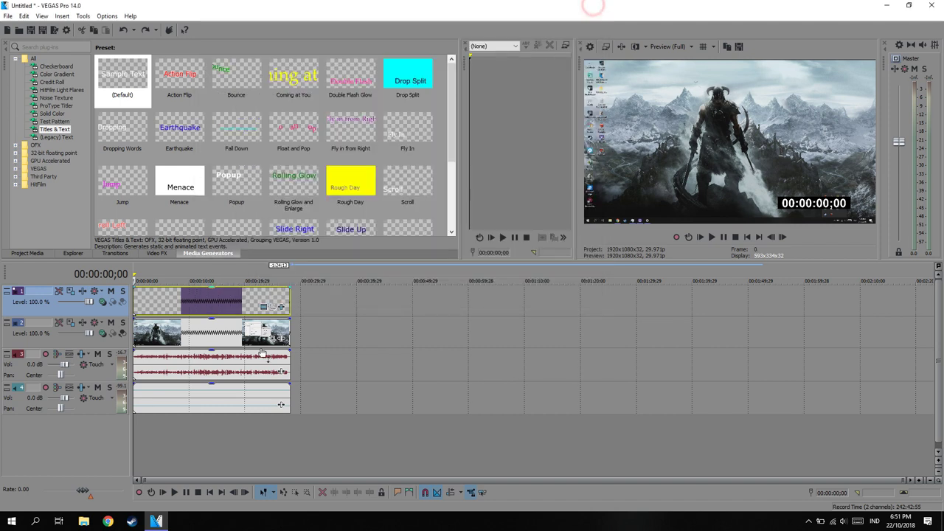
left_click(281, 307)
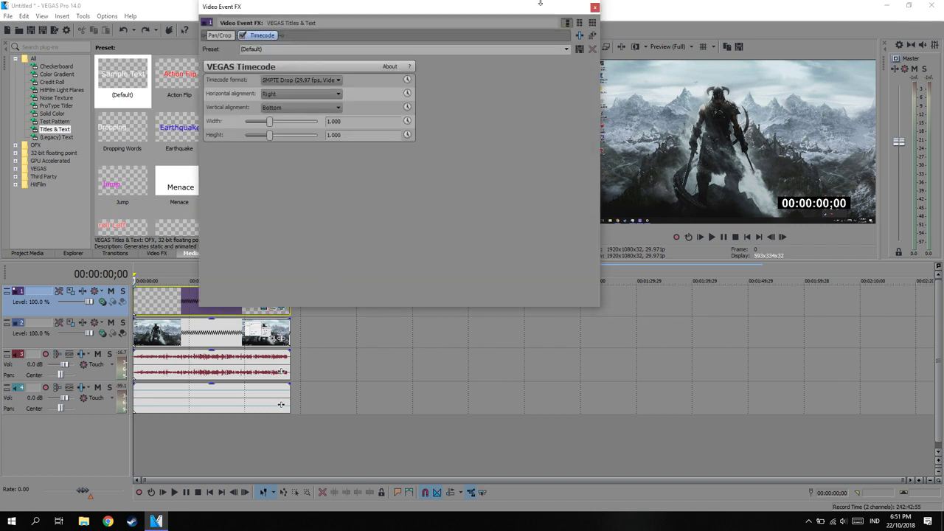
left_click(595, 8)
left_click(214, 303)
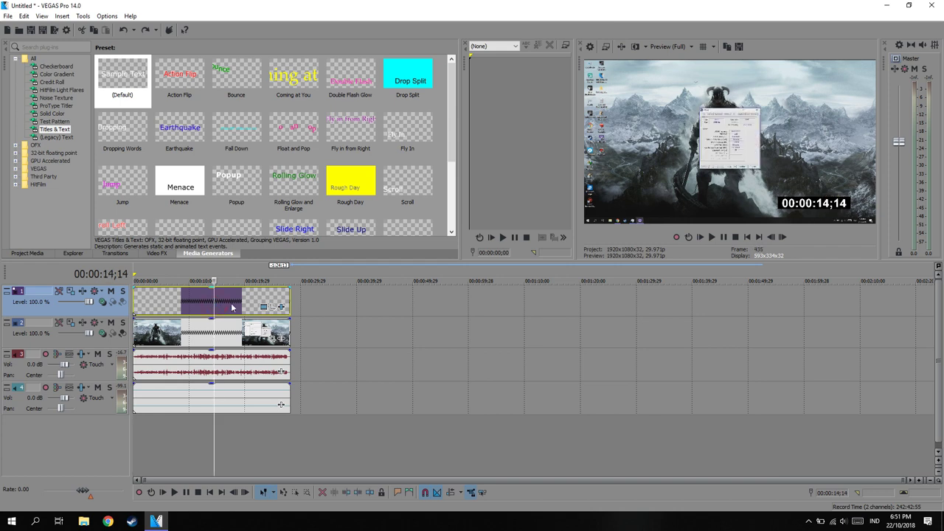
left_click(251, 299)
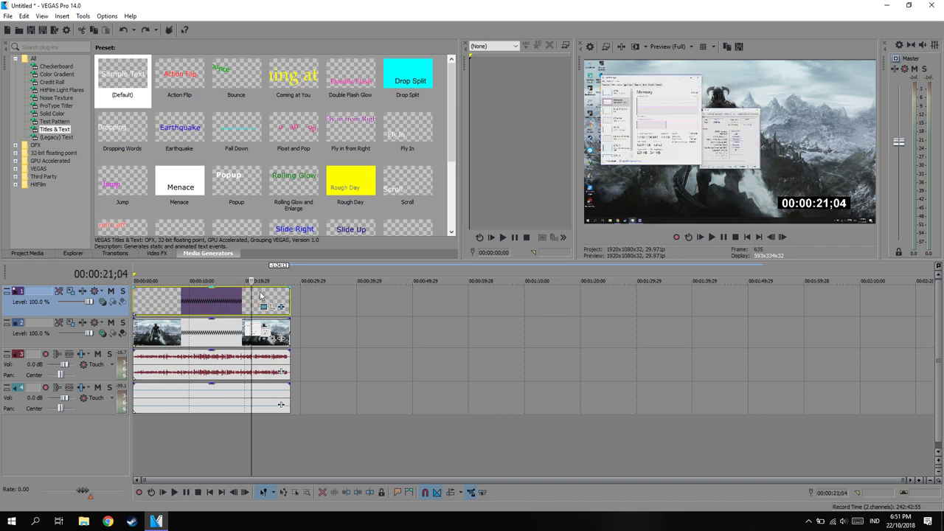
- Open the Media FX of the text event and review the Timecode effect applied there
scroll(347, 358, "up", 3)
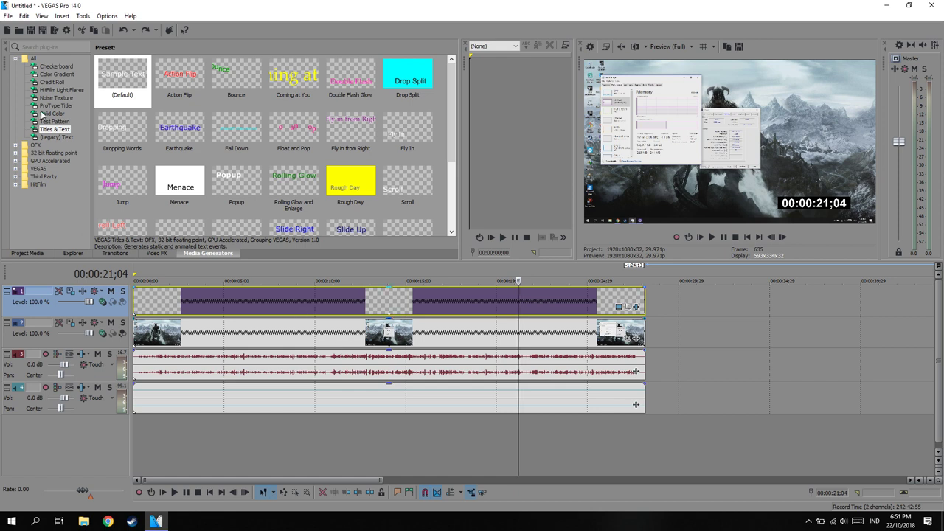
right_click(559, 334)
left_click(603, 243)
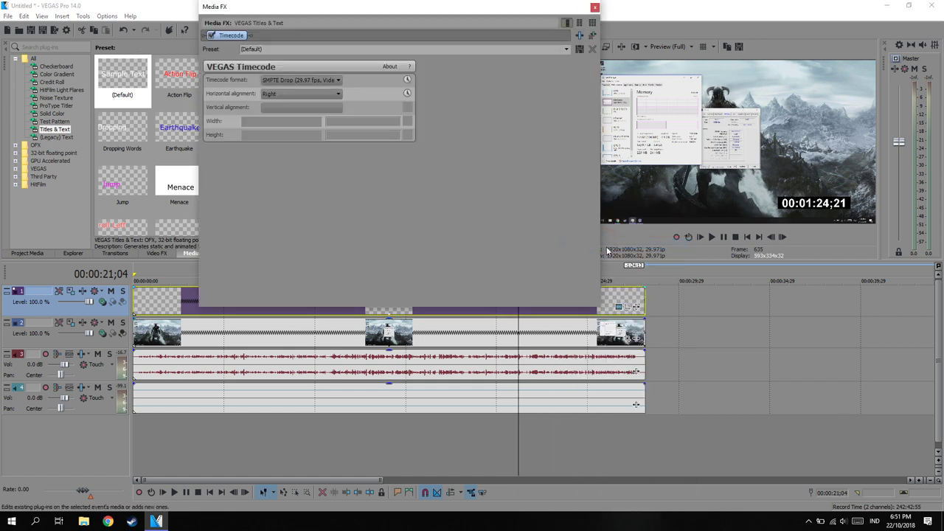
left_click(595, 8)
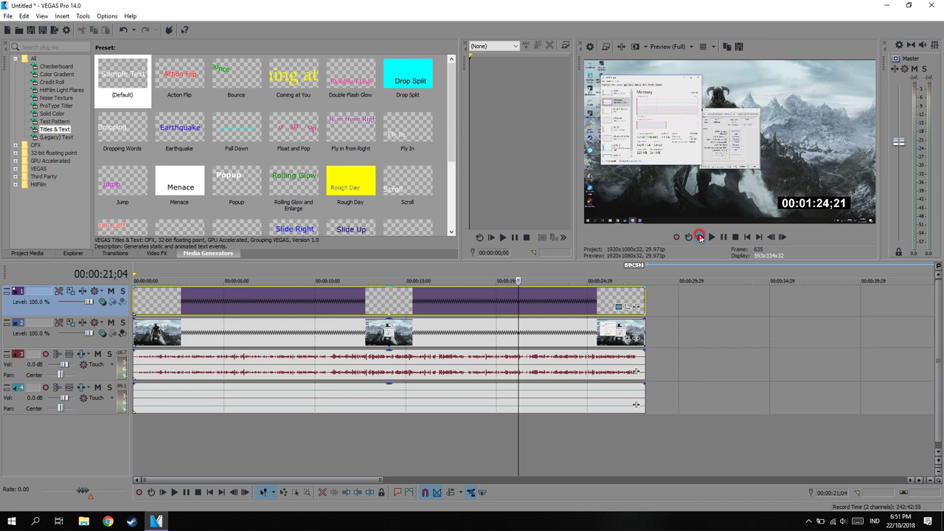
- Play the timeline from the start to examine the media-level counter's speed, and inspect the text event's Video Event FX chain
left_click(702, 237)
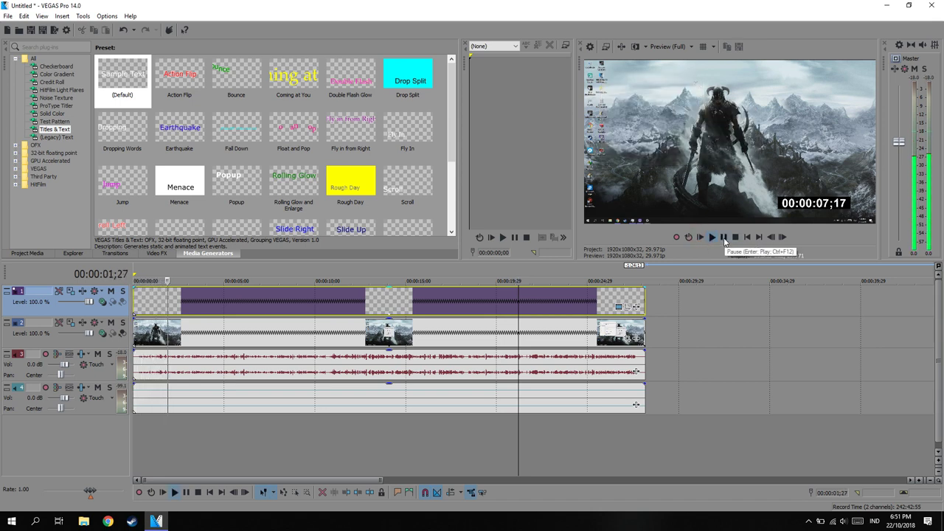
left_click(723, 238)
left_click(635, 307)
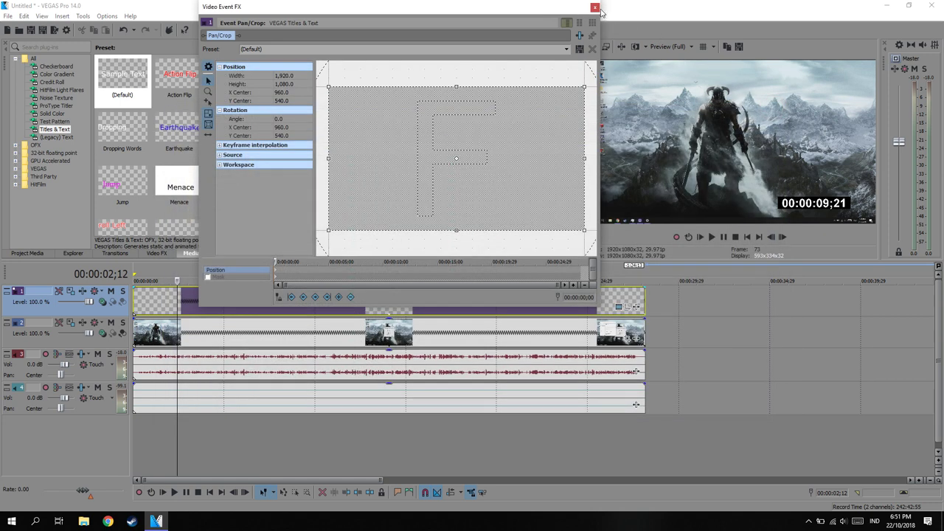
- Close the event FX settings and shift the text track with Track Motion to about X -5, Y 20
left_click(595, 6)
left_click(67, 292)
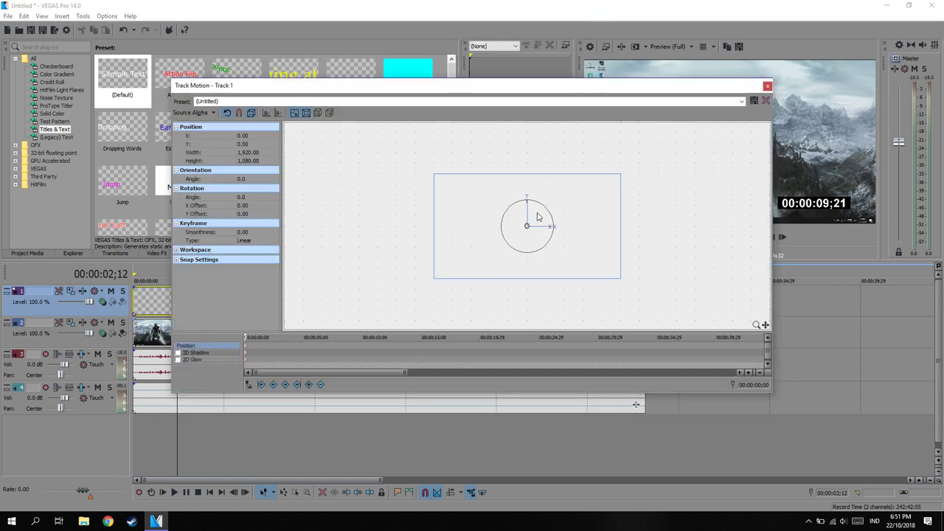
left_click_drag(535, 91, 481, 38)
left_click(478, 163)
mouse_move(472, 163)
left_mouse_down()
mouse_move(502, 182)
mouse_move(475, 161)
left_mouse_up()
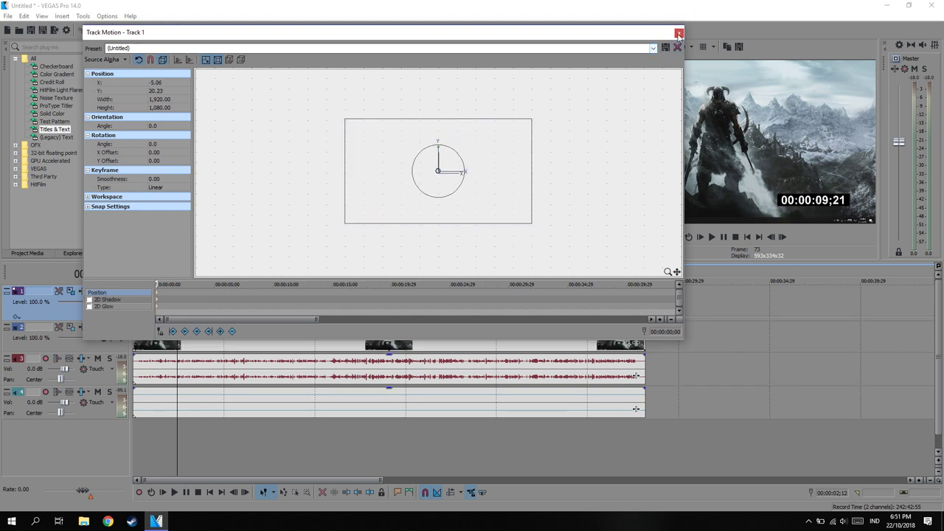
left_click(679, 33)
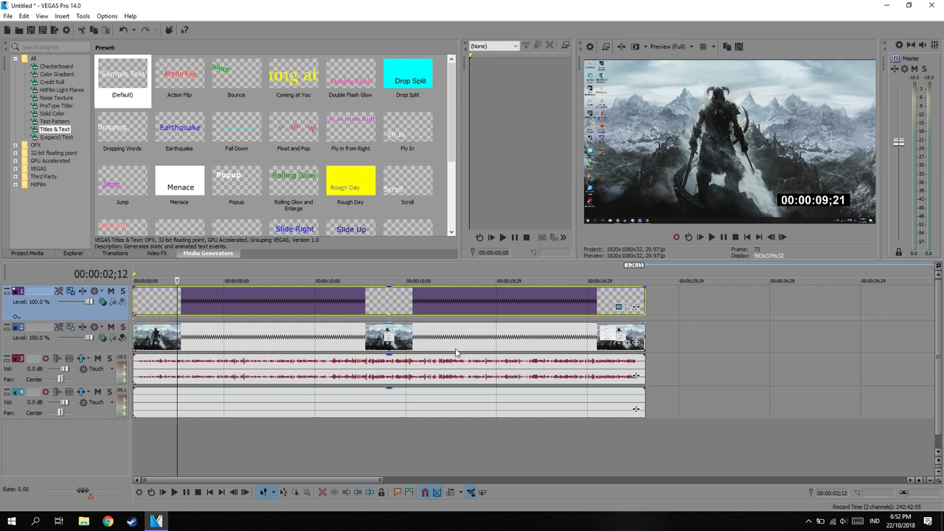
- Reposition the text track's counter further up and left with Track Motion, to about X -30, Y 81
left_click(70, 291)
mouse_move(471, 190)
left_mouse_down()
mouse_move(483, 200)
mouse_move(504, 127)
mouse_move(384, 177)
mouse_move(476, 196)
mouse_move(487, 186)
left_mouse_up()
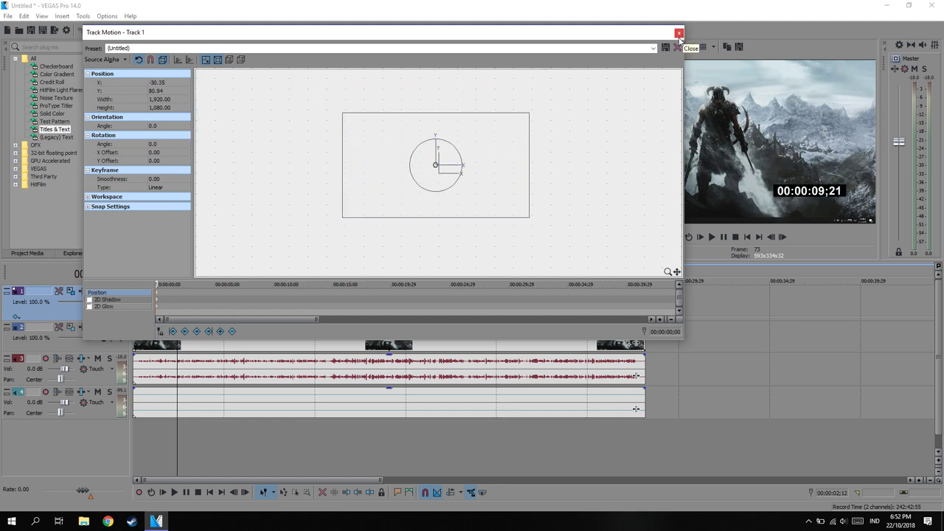
left_click(679, 33)
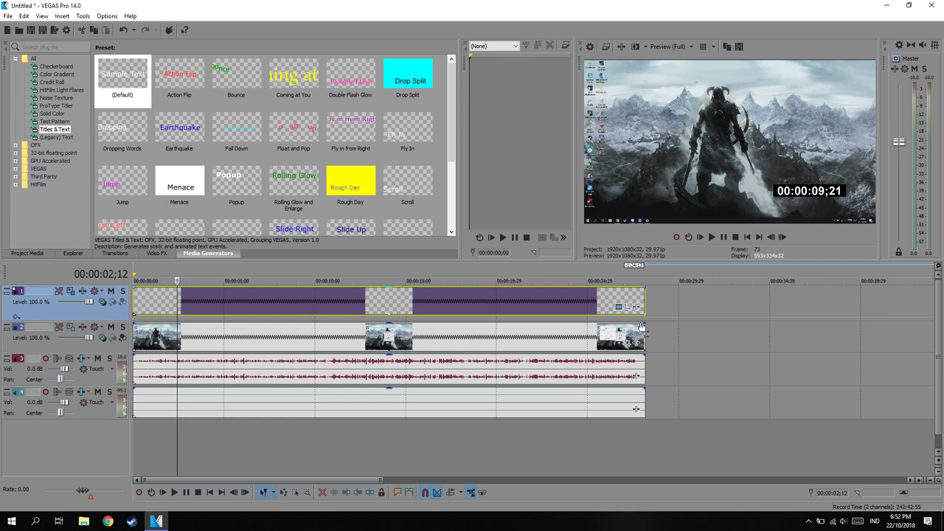
- Open the text event's Media FX and try the Absolute Frames and Time & Frames formats for Timecode
right_click(597, 309)
left_click(620, 243)
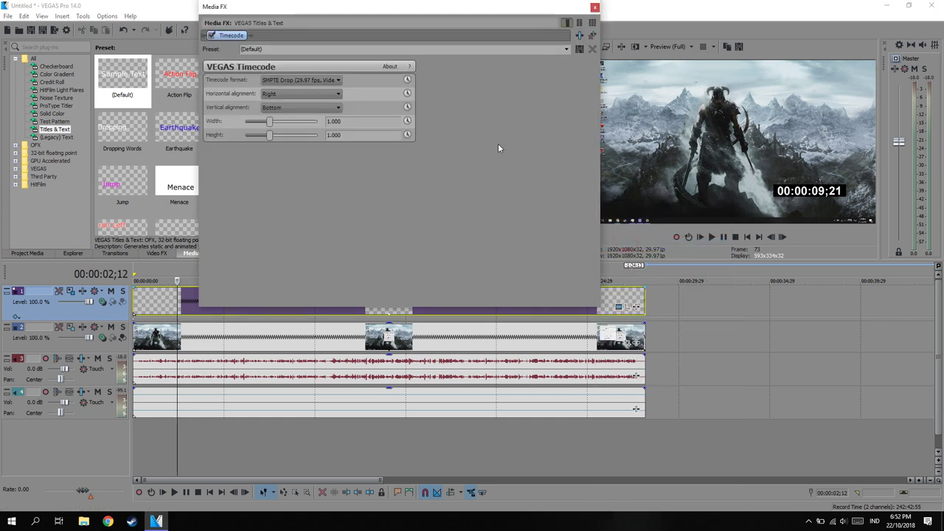
left_click(309, 81)
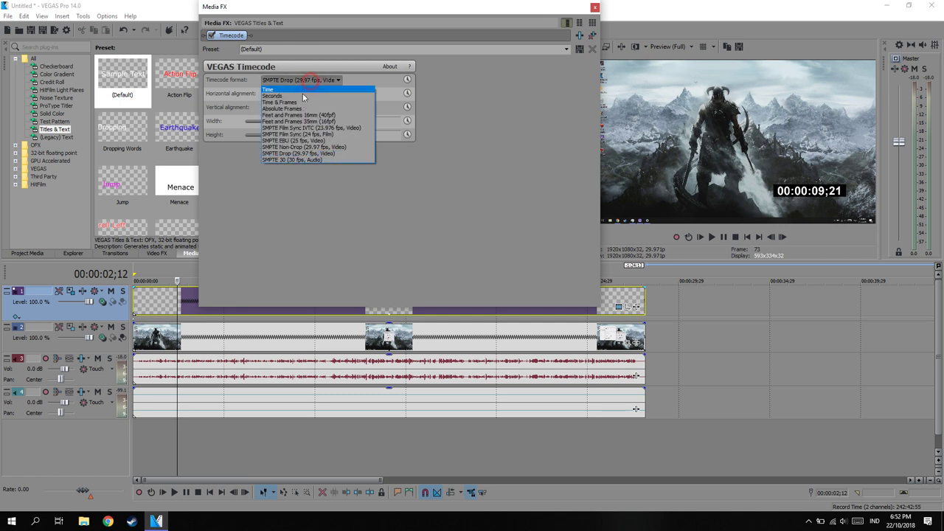
left_click(290, 111)
left_click(312, 80)
left_click(287, 102)
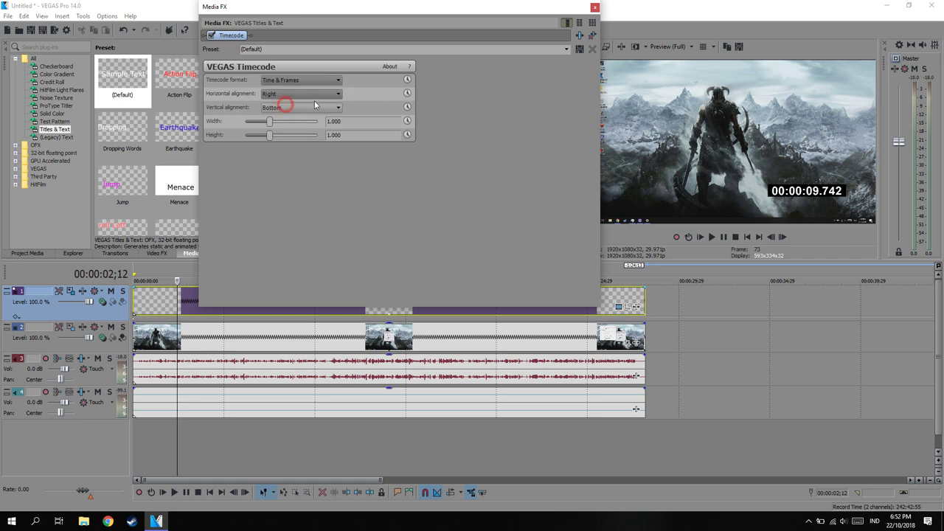
- Try the Seconds and Time formats for the media-level Timecode effect
left_click(310, 79)
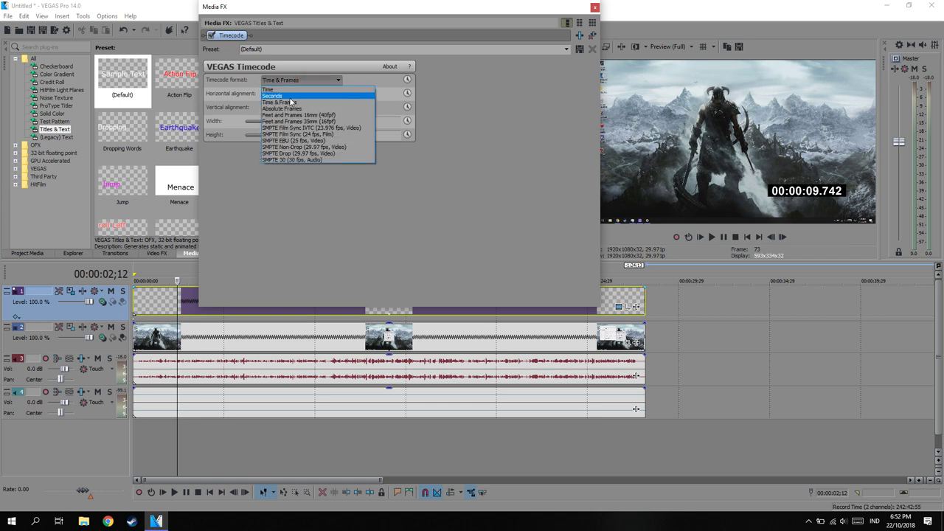
left_click(290, 96)
left_click(304, 80)
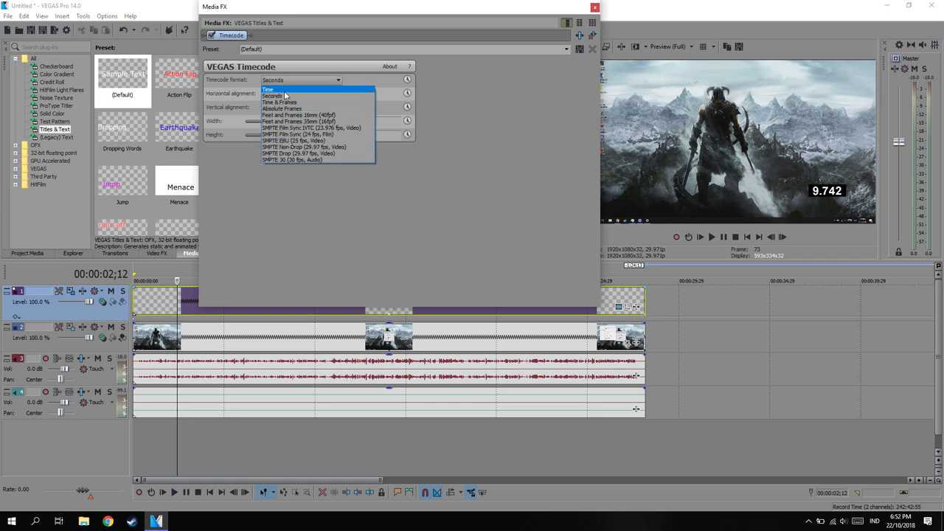
left_click(284, 89)
- Set the media-level Timecode format to SMPTE Film Sync (24 fps, Film)
left_click(313, 80)
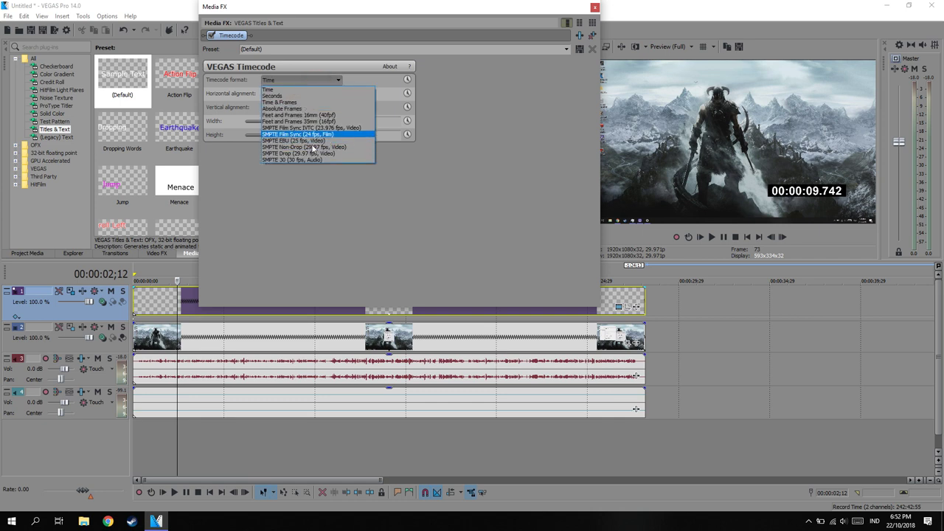
left_click(309, 133)
left_click(301, 83)
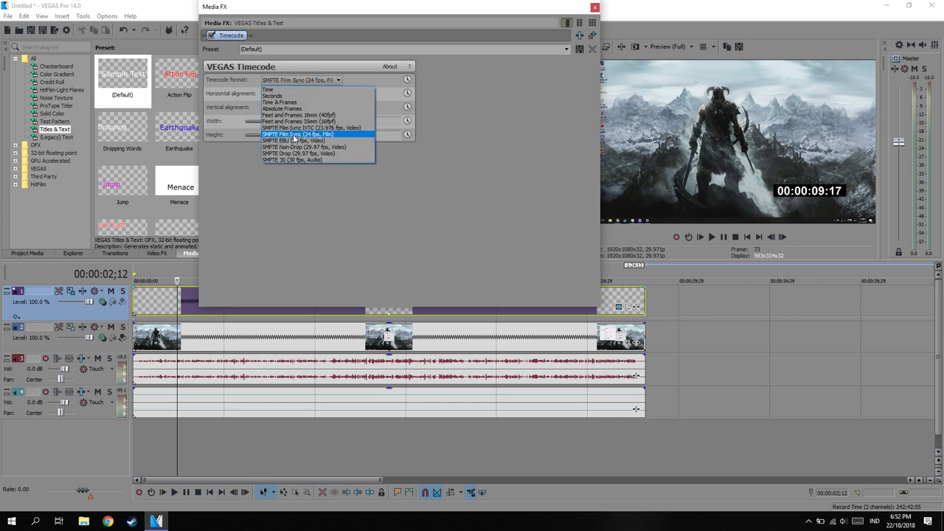
left_click(298, 134)
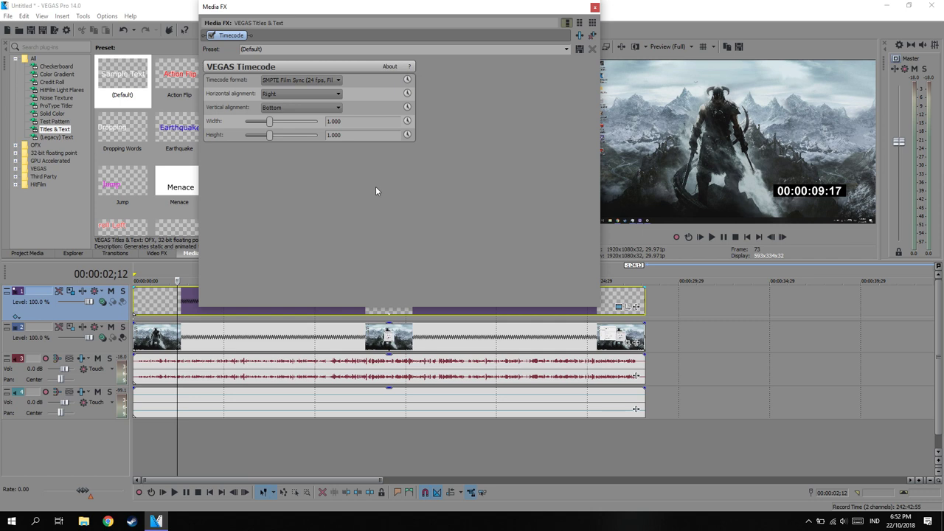